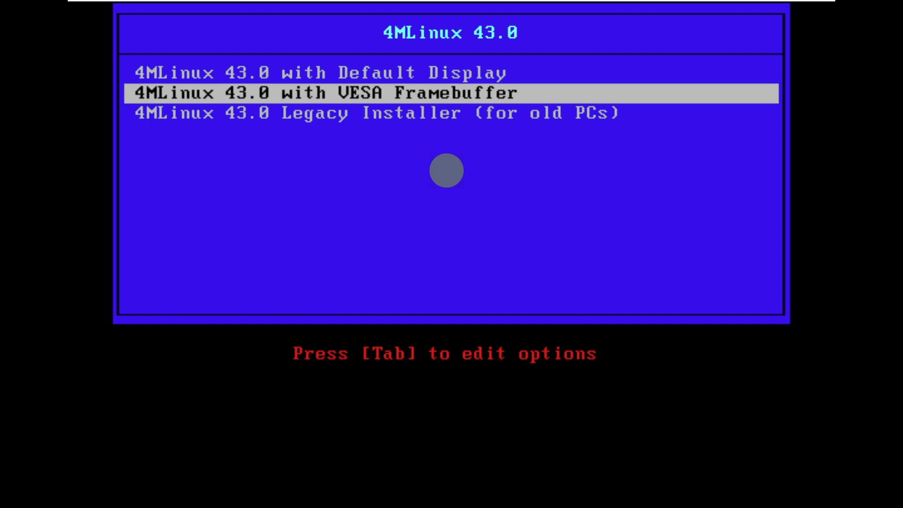
Step: Boot 4MLinux 43.0 with Default Display and change the keyboard layout to EN - English in the quick setup
key(Up)
key(Return)
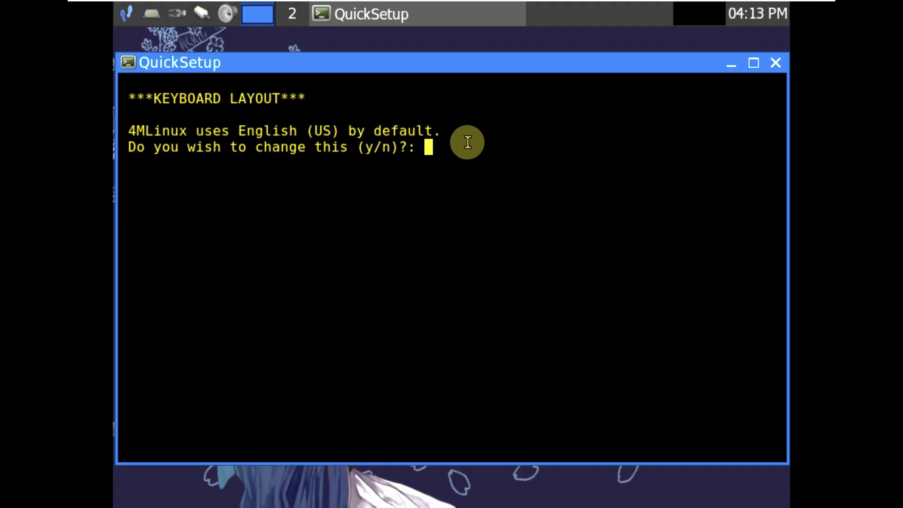
text(y)
key(Return)
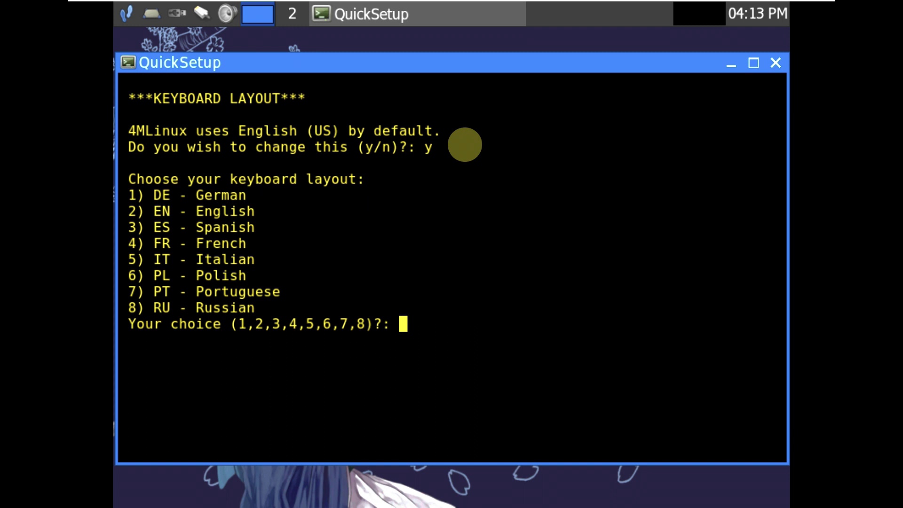
text(2)
key(Return)
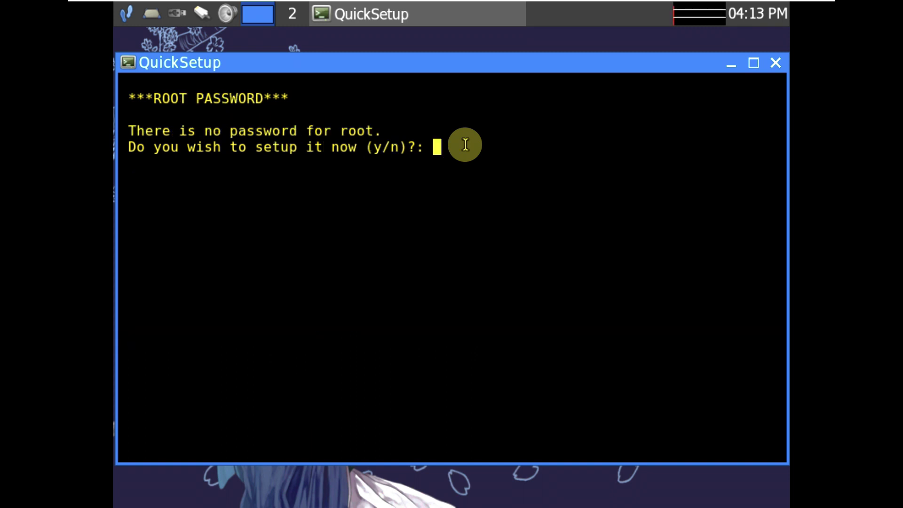
Step: Finish the quick setup by declining a root password, answering no to living in Europe, and closing the setup window
text(n)
key(Return)
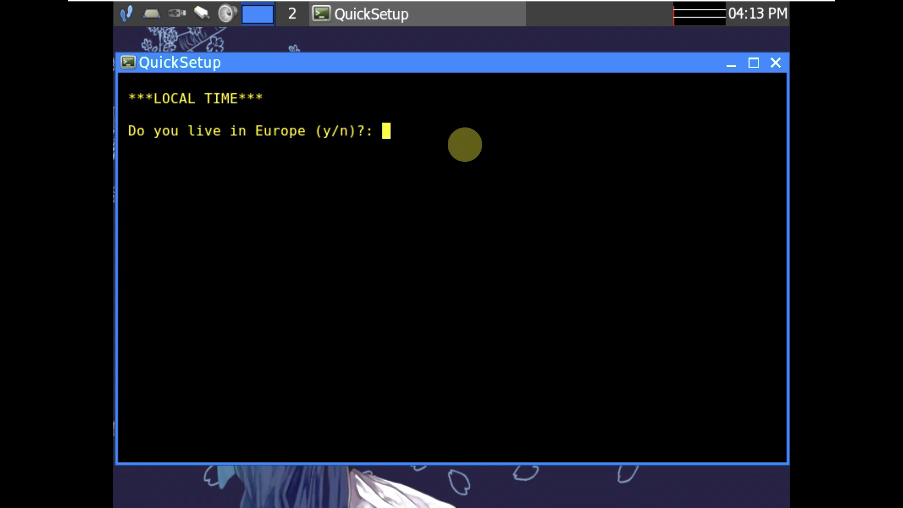
text(n)
key(Return)
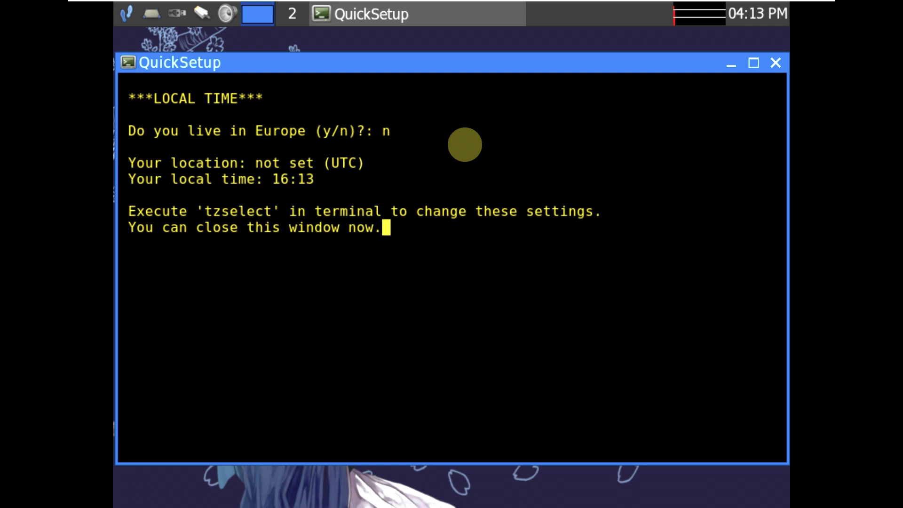
key(Return)
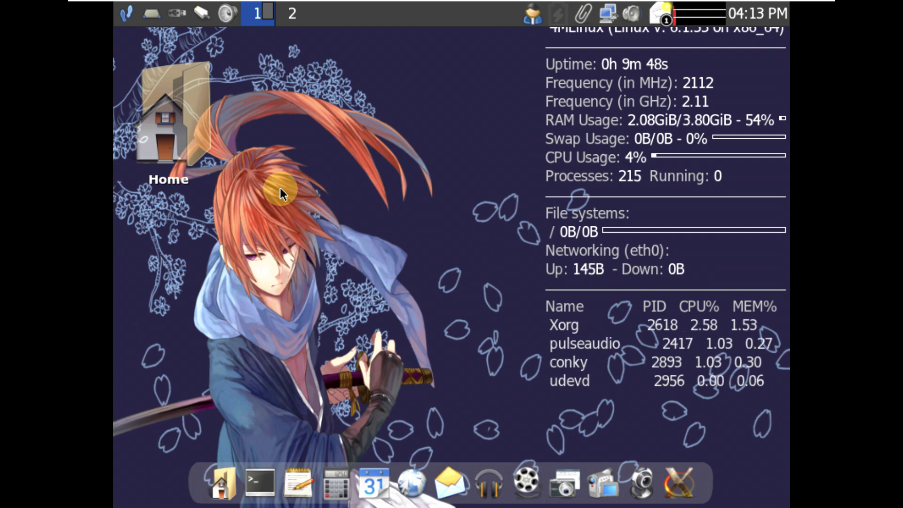
Step: Set the monitor resolution to 1920x1080 in the display settings, apply it and confirm keeping the new mode
click(126, 13)
mouse_move(160, 291)
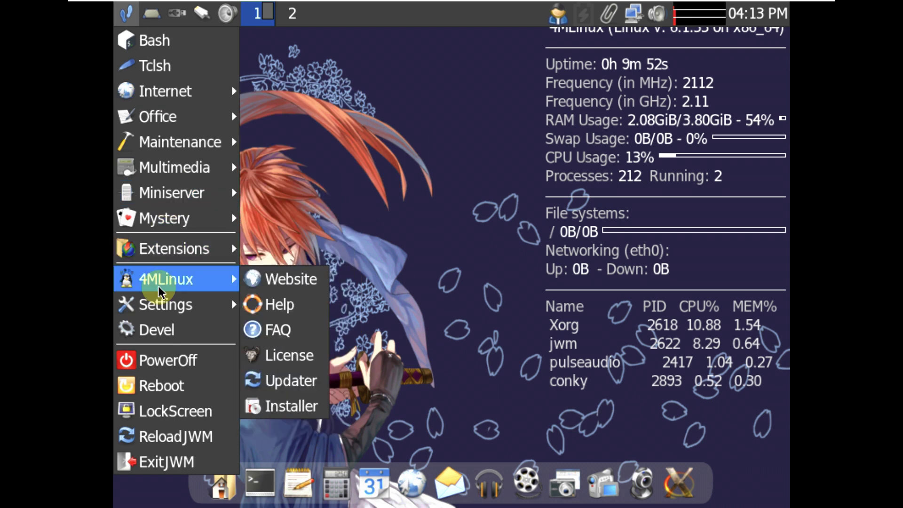
mouse_move(164, 308)
mouse_move(280, 297)
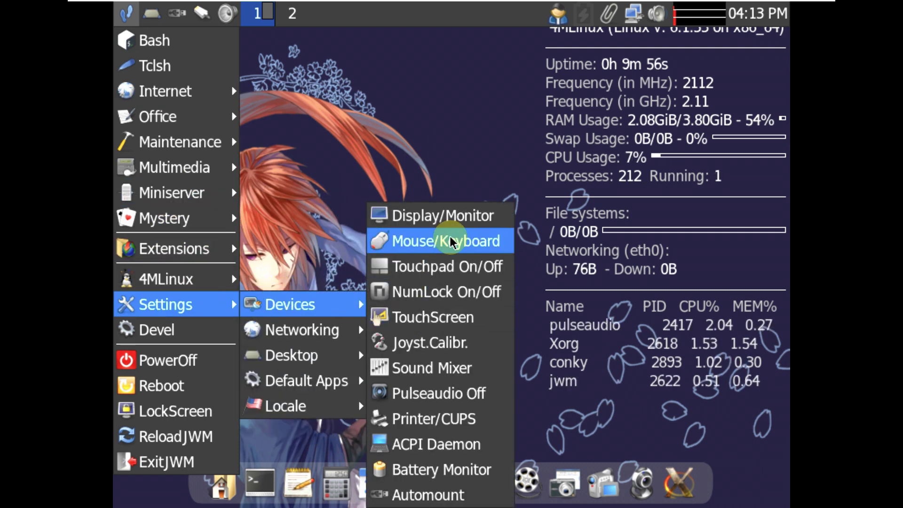
click(446, 217)
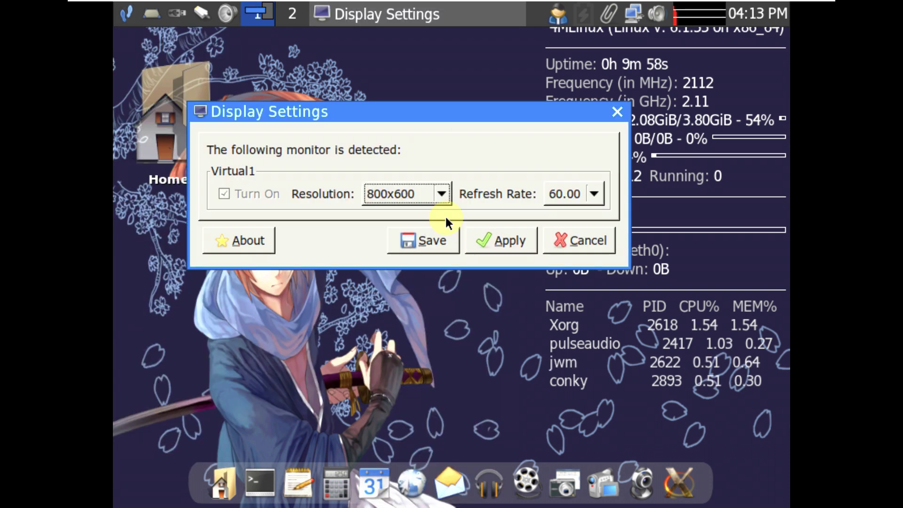
click(397, 198)
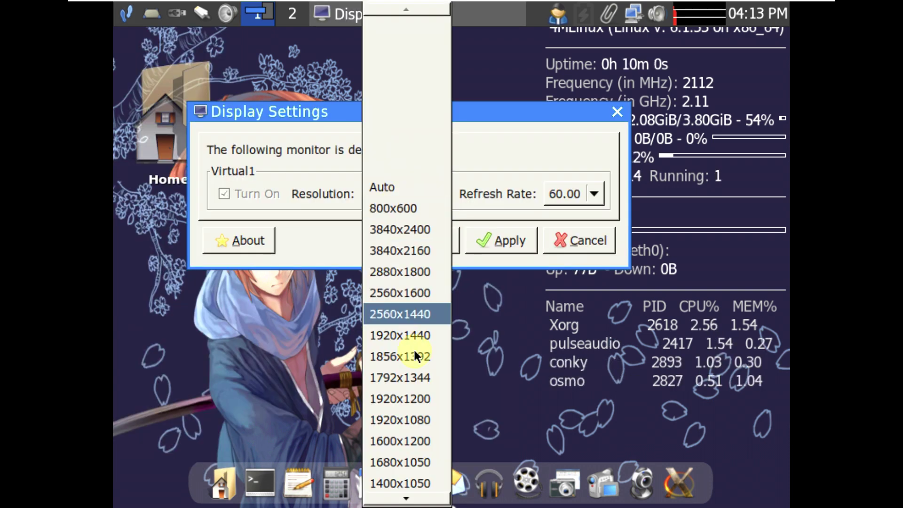
click(410, 420)
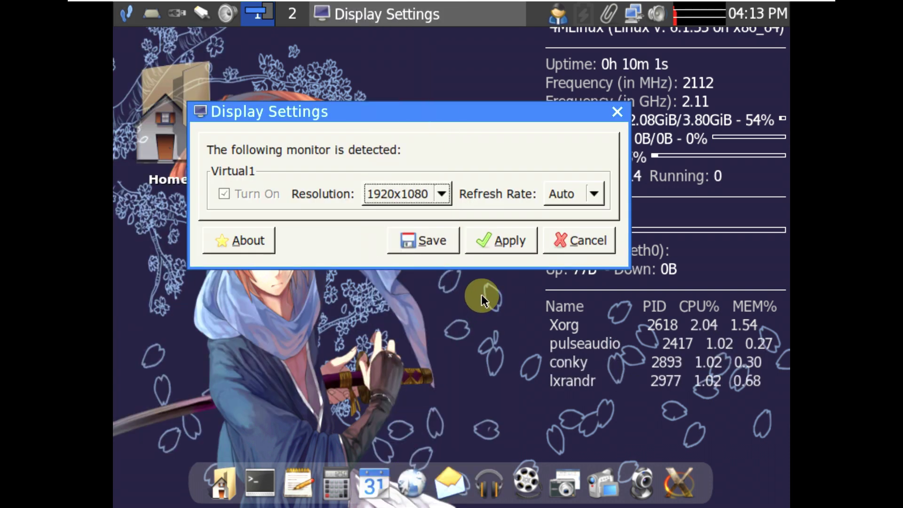
click(491, 242)
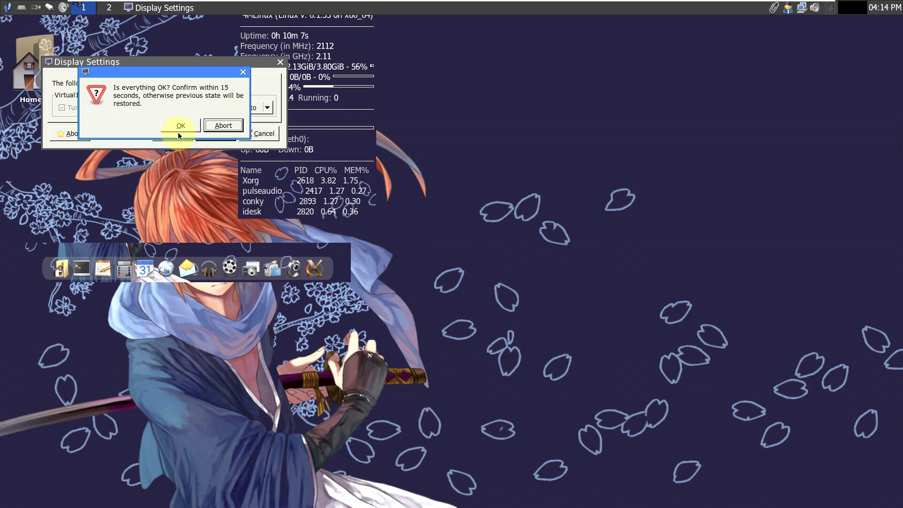
click(179, 134)
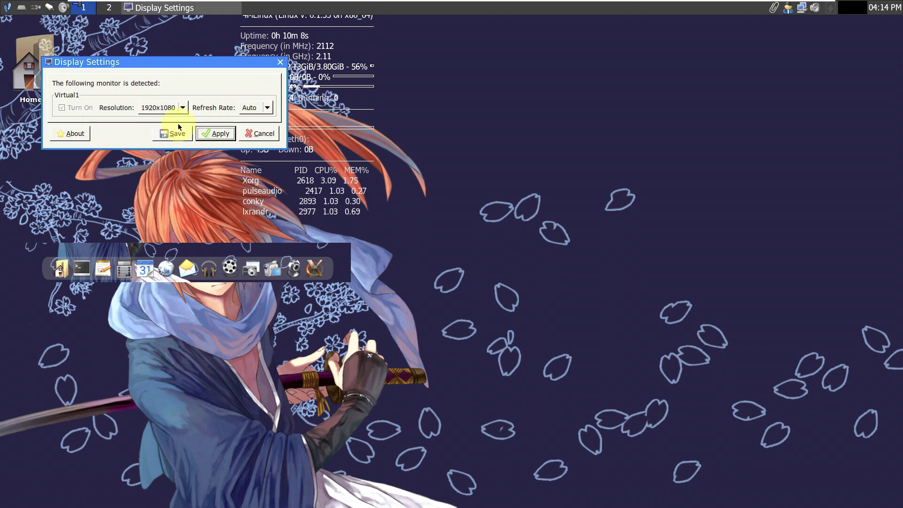
Step: Move the Display Settings window away from the desktop corner and view its program information
drag(206, 65, 390, 157)
click(258, 226)
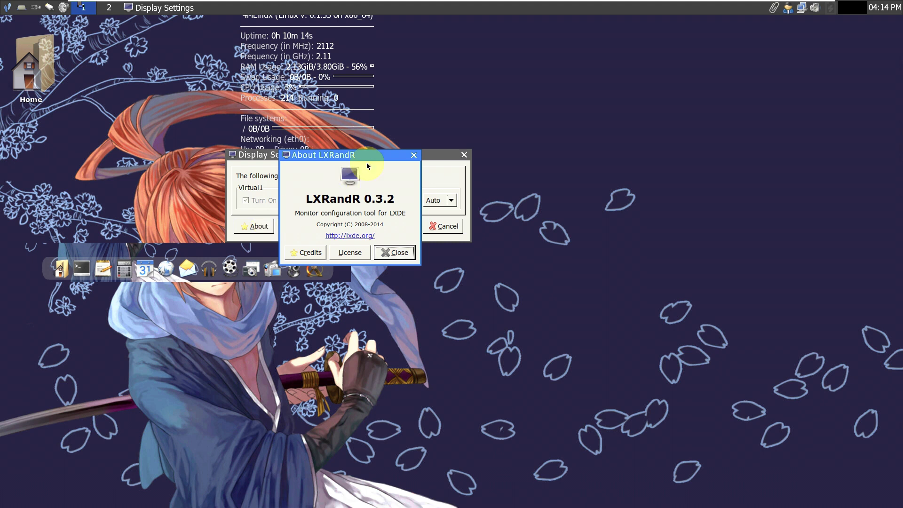
mouse_move(693, 17)
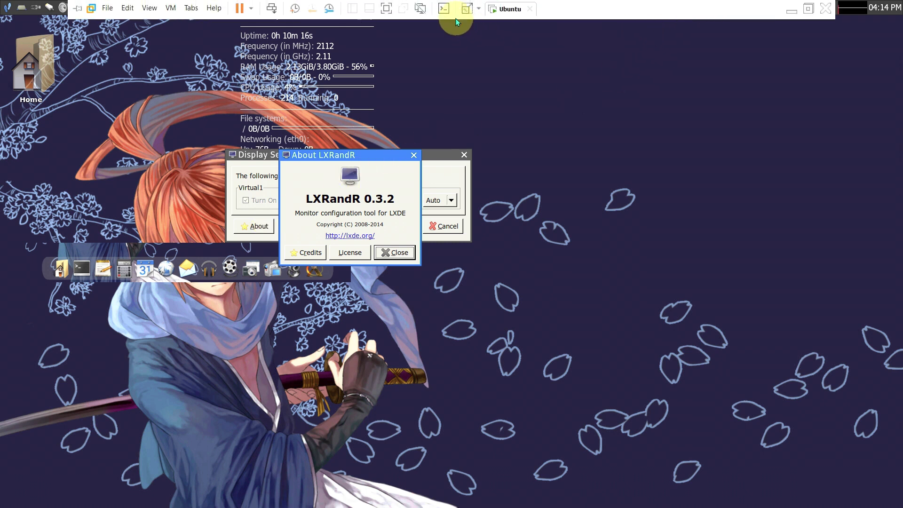
Step: Reload the JWM window manager and confirm the reload
click(178, 120)
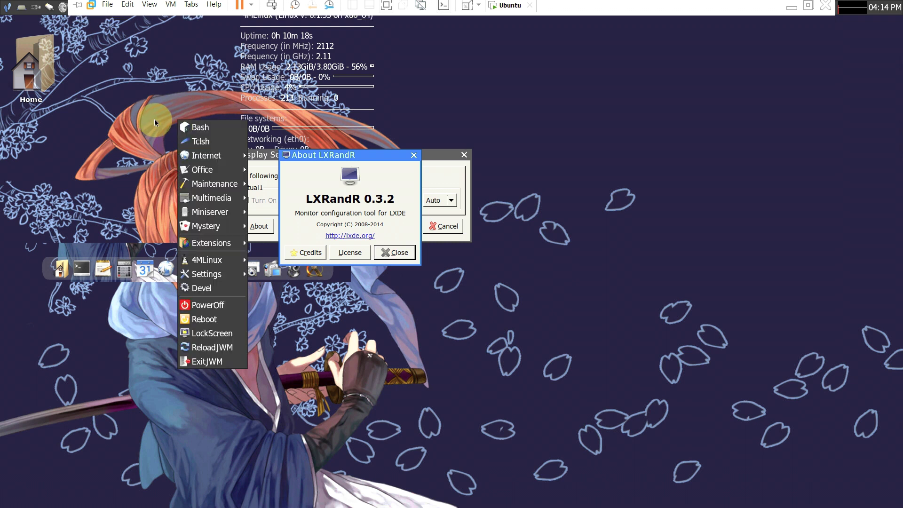
click(227, 345)
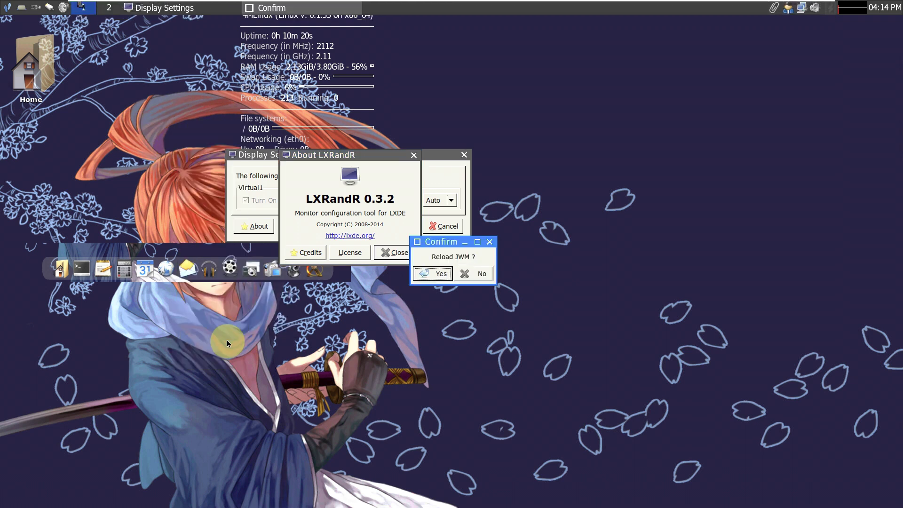
click(432, 273)
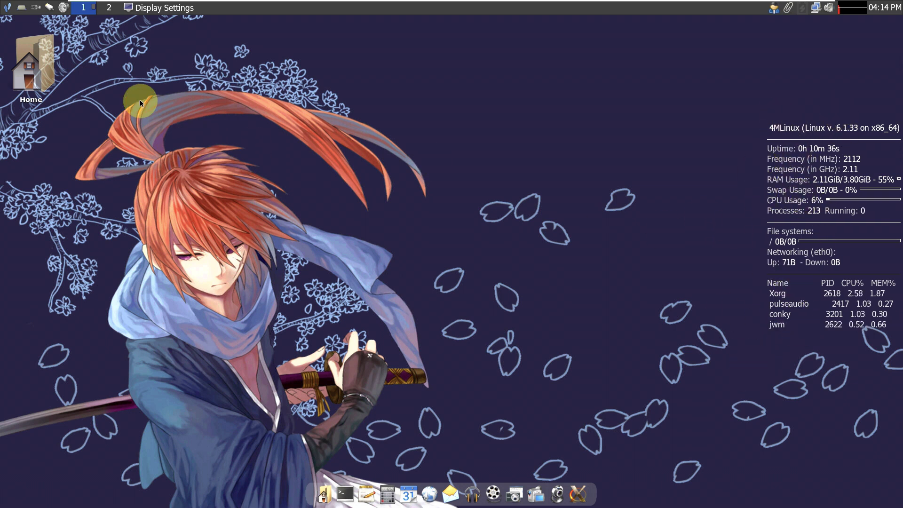
Step: Launch the htop monitoring tool and maximize its window
right_click(134, 69)
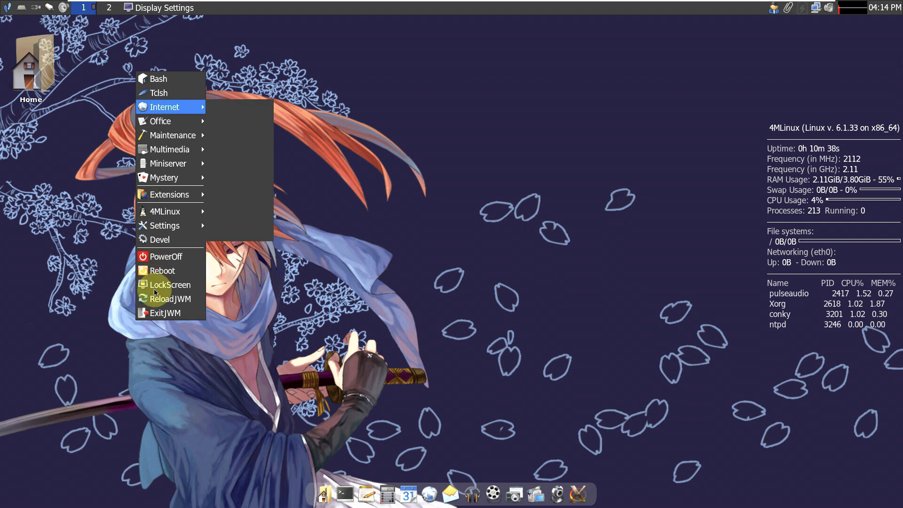
mouse_move(175, 226)
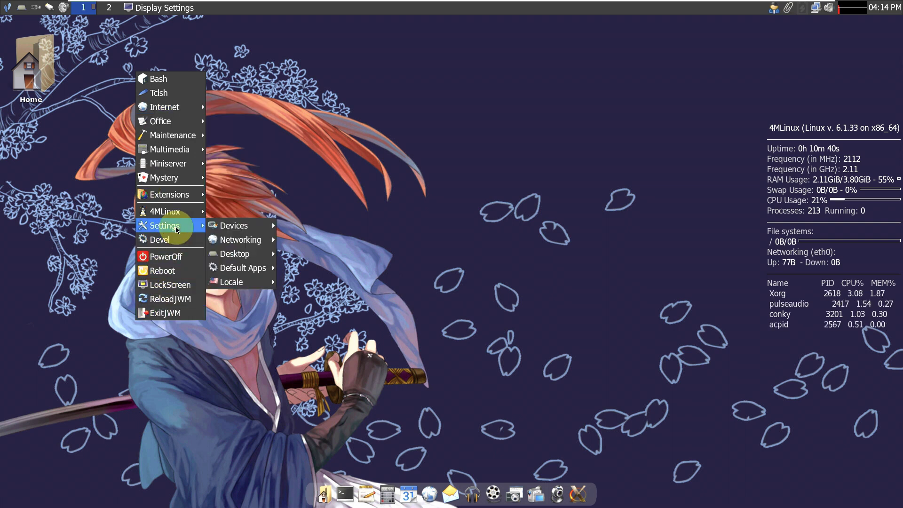
mouse_move(174, 128)
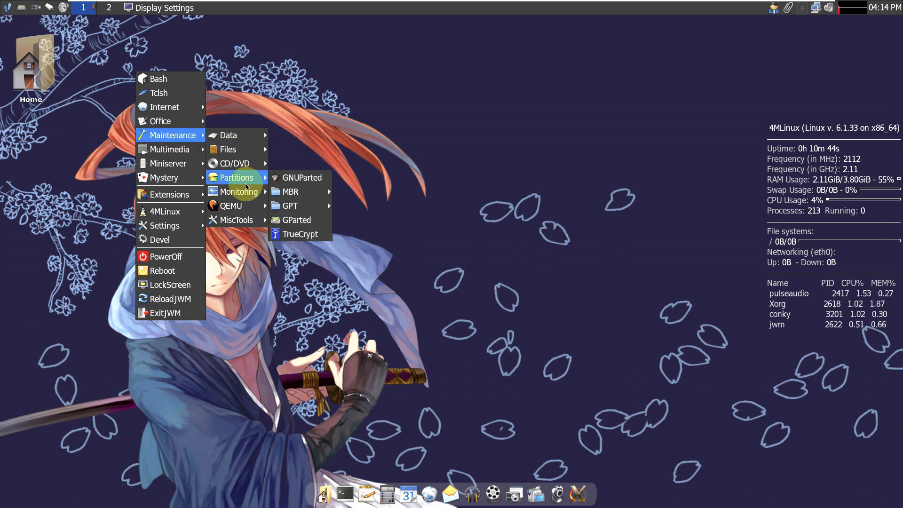
mouse_move(239, 192)
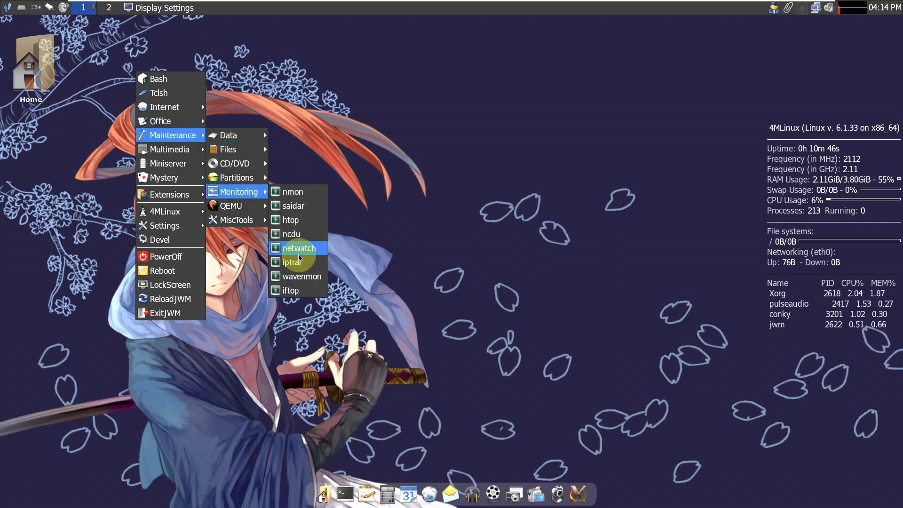
click(308, 219)
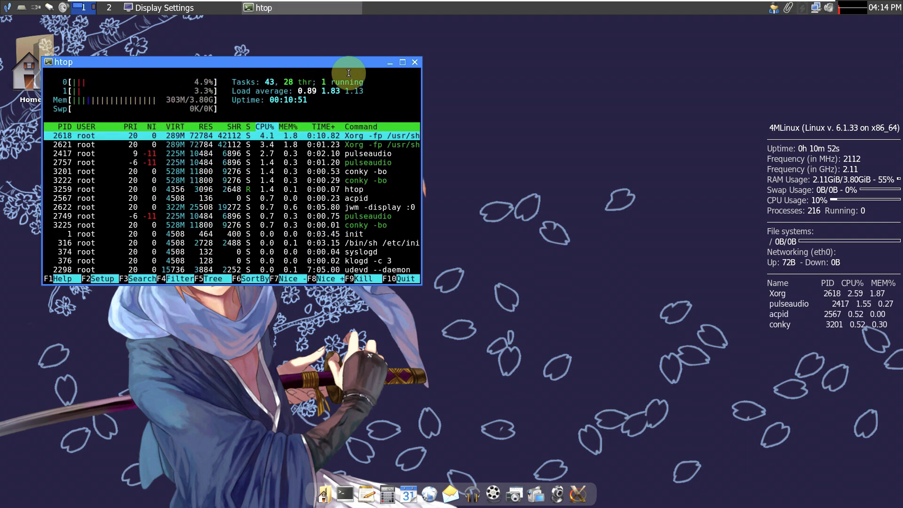
click(402, 62)
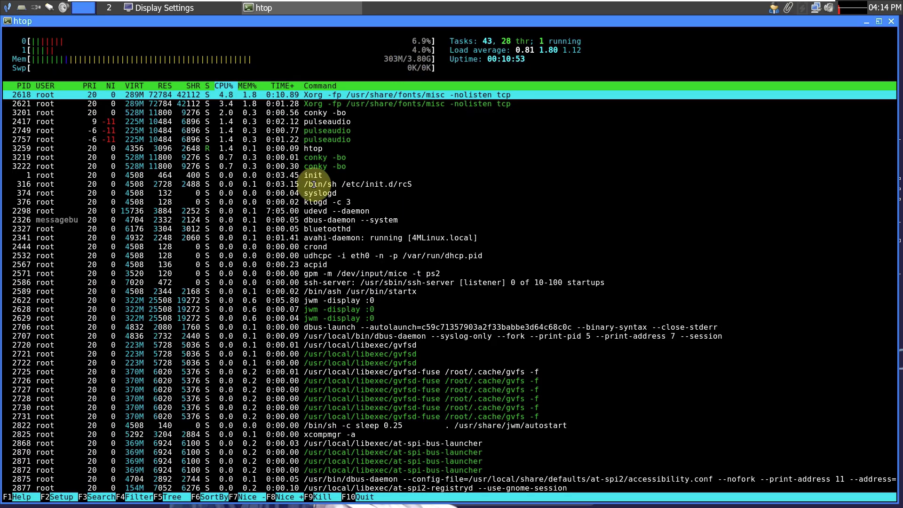
Step: Look through the whole process list in htop from start to end and close the monitor
scroll(267, 351, down, 7)
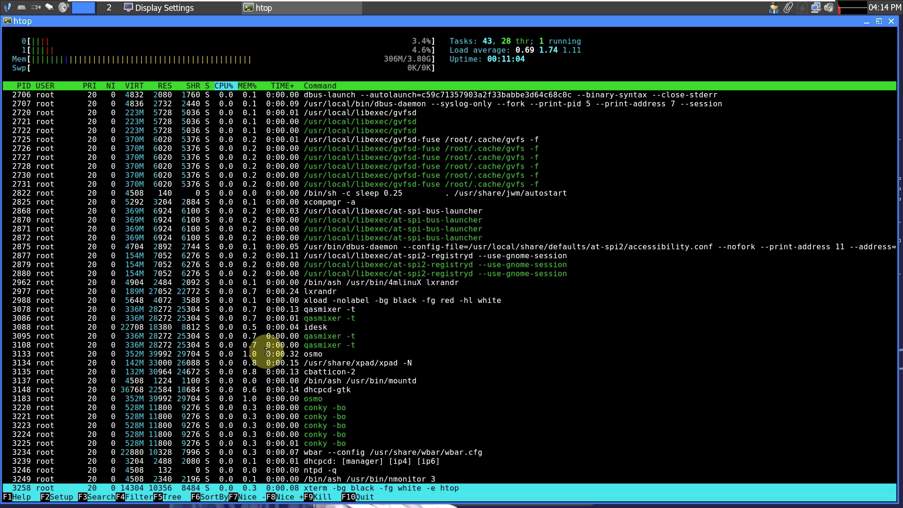
scroll(266, 352, up, 7)
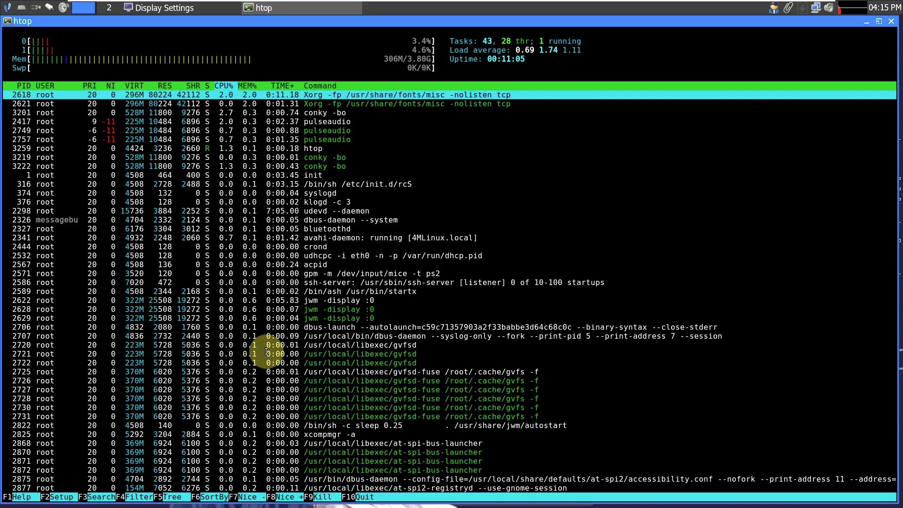
scroll(266, 352, down, 7)
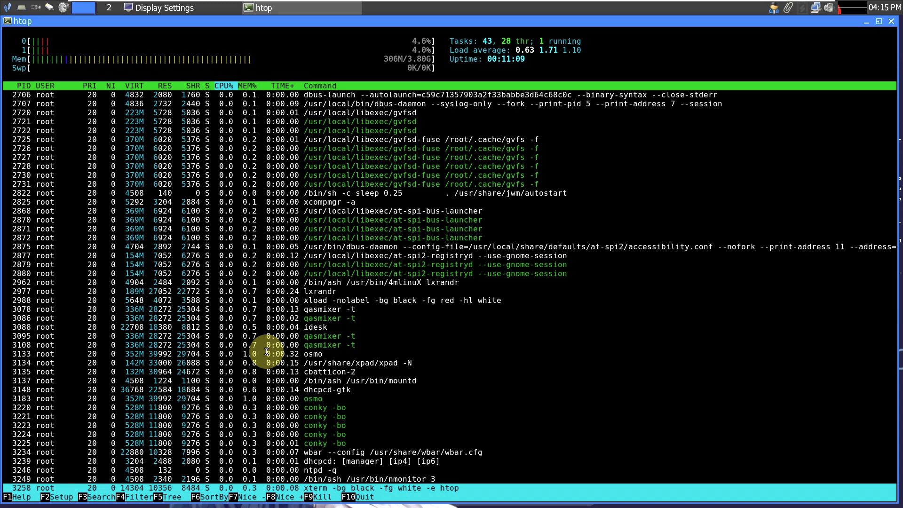
scroll(266, 352, up, 7)
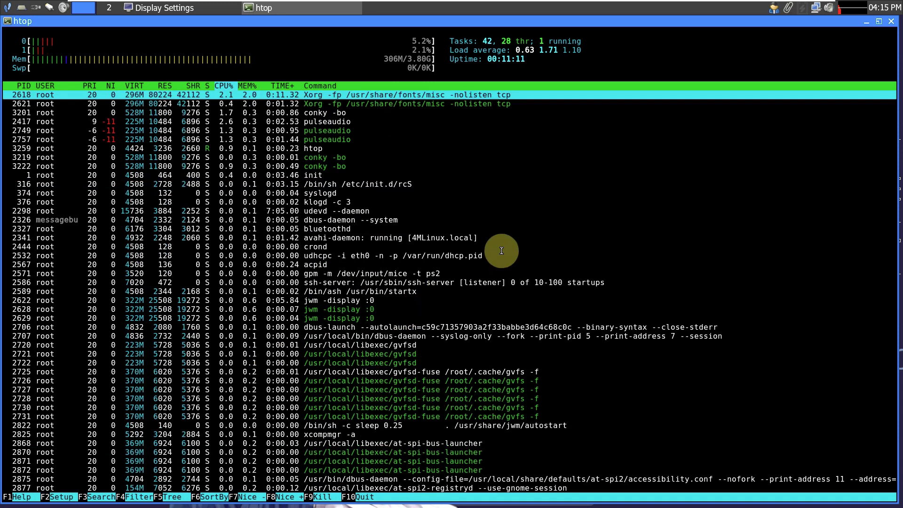
click(892, 20)
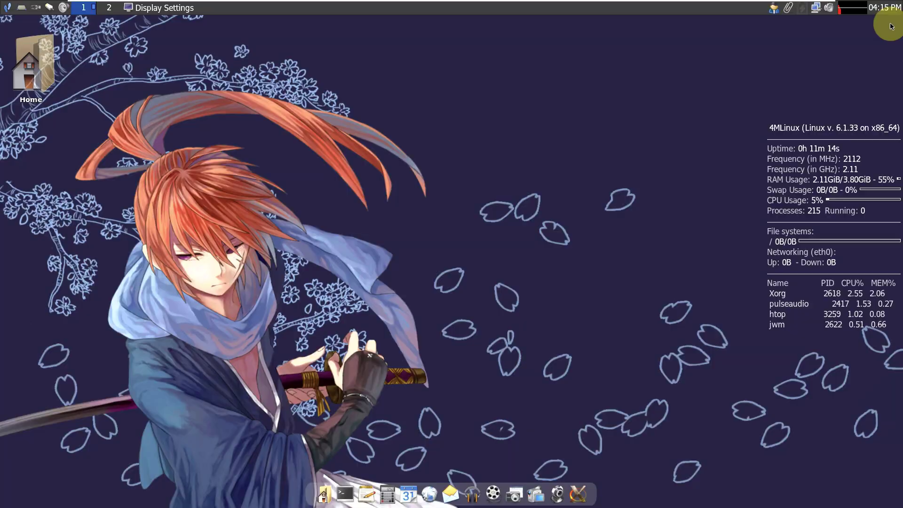
Step: Open the QasMixer sound mixer, check its program information, and close the mixer
click(827, 15)
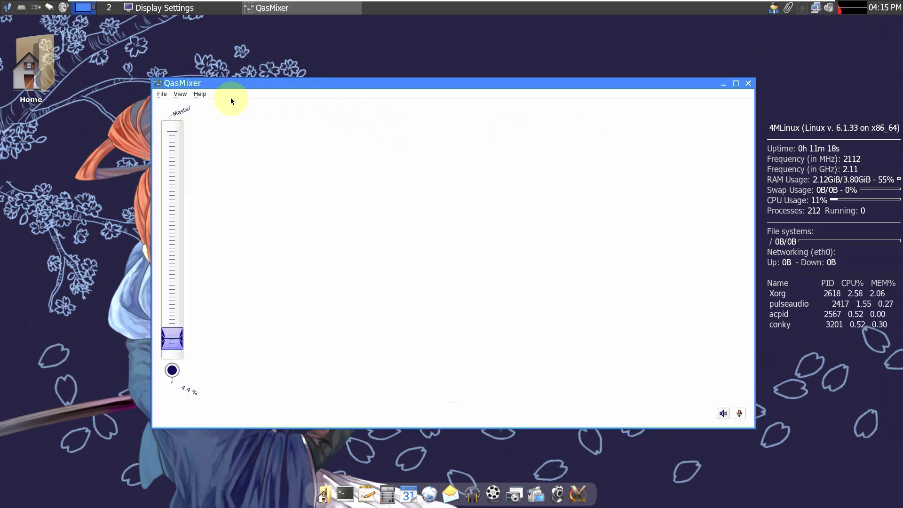
click(197, 94)
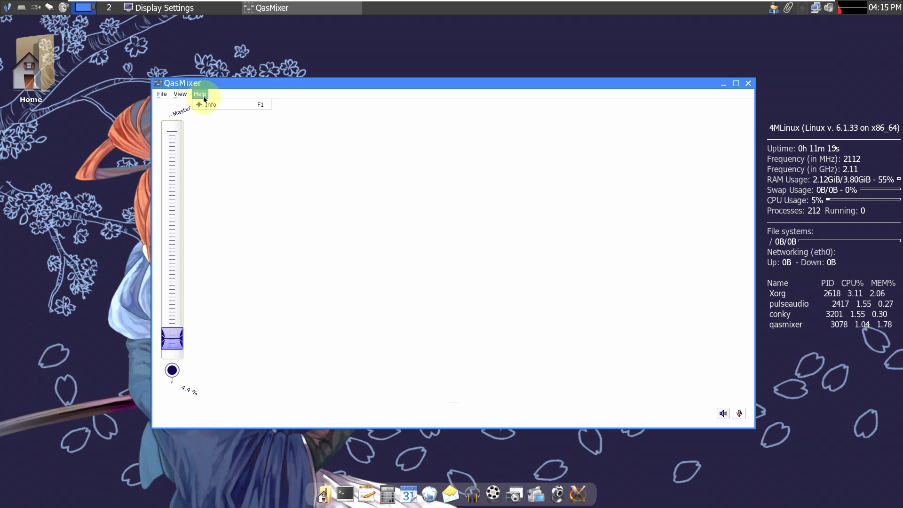
click(264, 105)
click(638, 132)
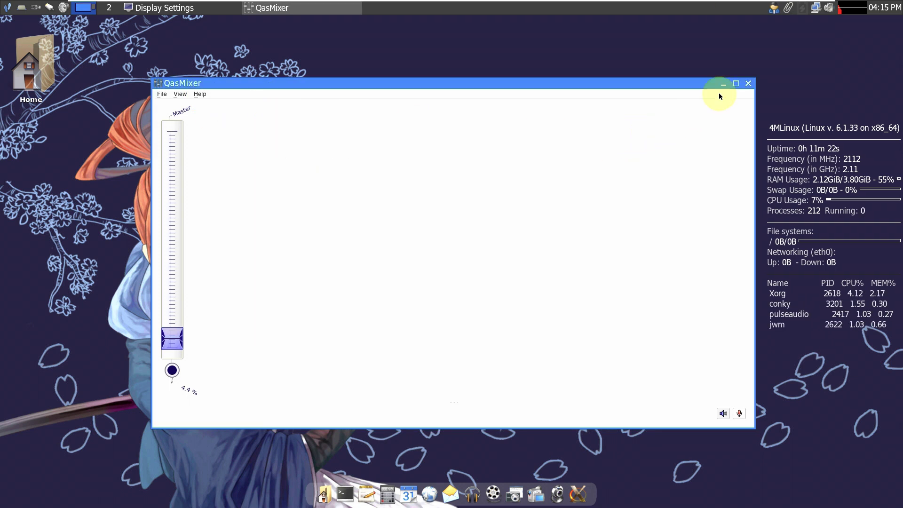
click(749, 85)
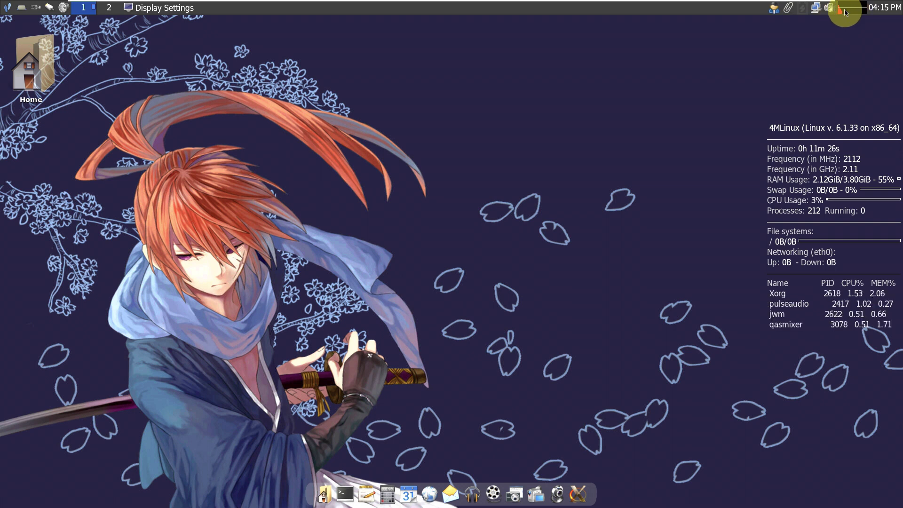
Step: View the clock's calendar, dismiss it and bring up the main menu on the desktop
click(876, 8)
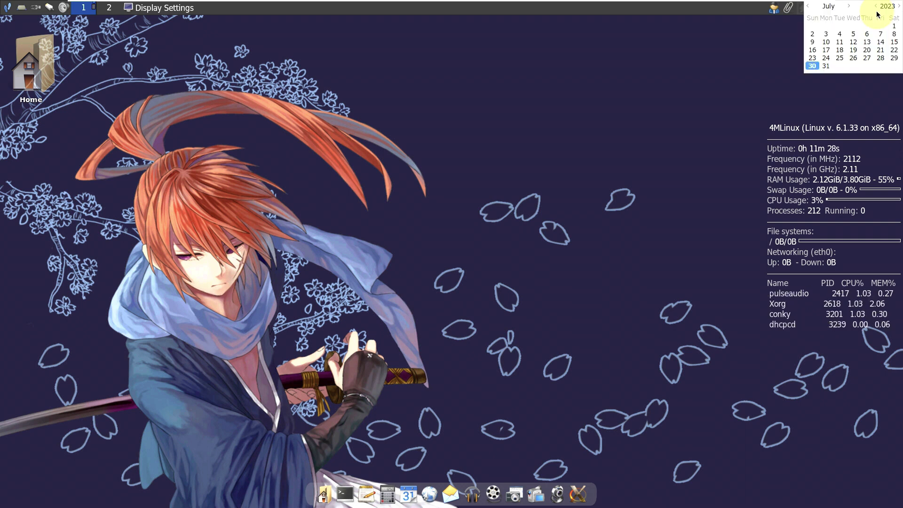
right_click(626, 137)
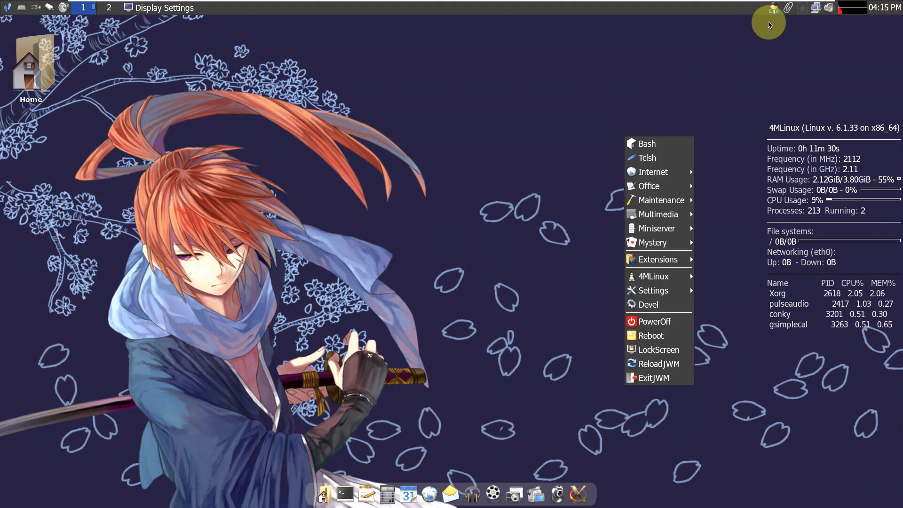
Step: Open the Osmo calendar organizer, view the current month, and close it
click(777, 10)
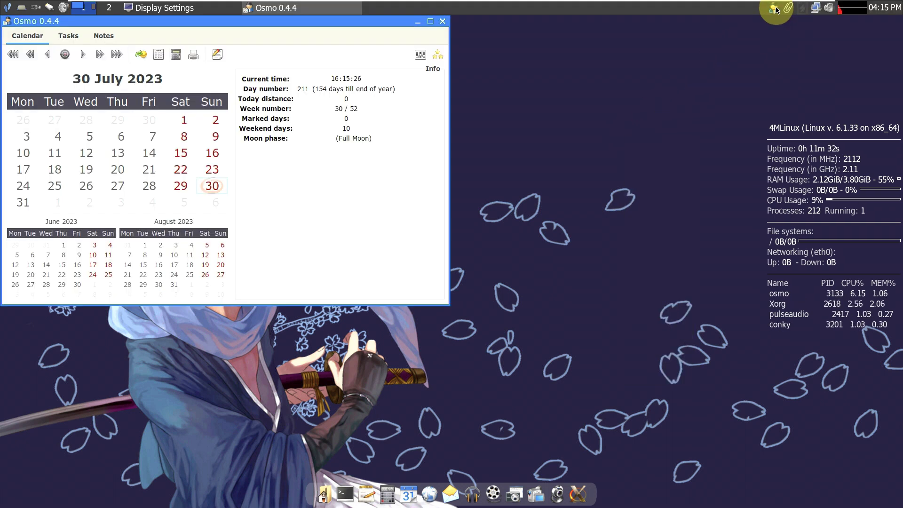
click(443, 21)
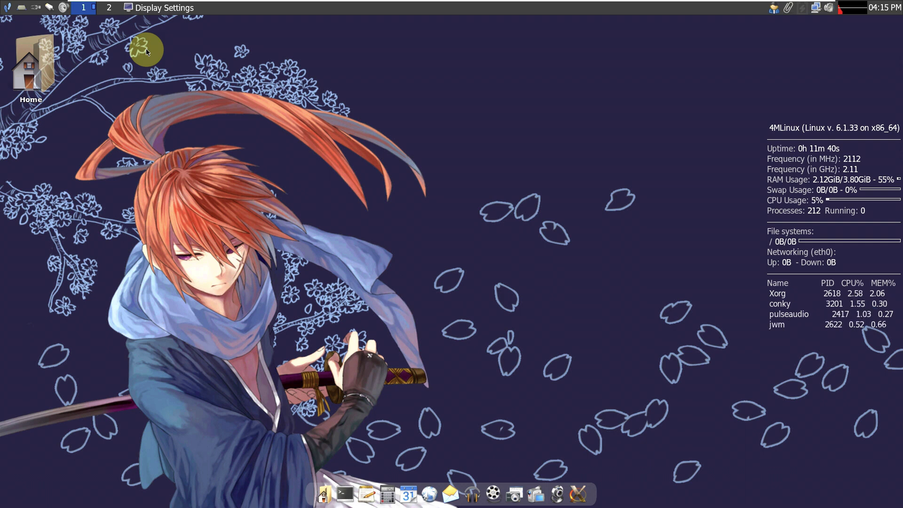
Step: Launch the NetSurf browser, shift its window away from the desktop's Home icon, and try to load google.com
right_click(165, 101)
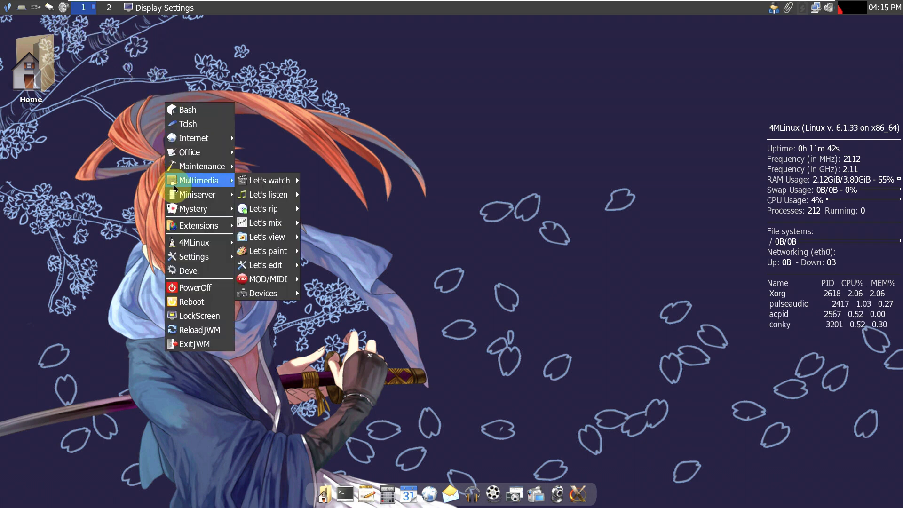
mouse_move(229, 137)
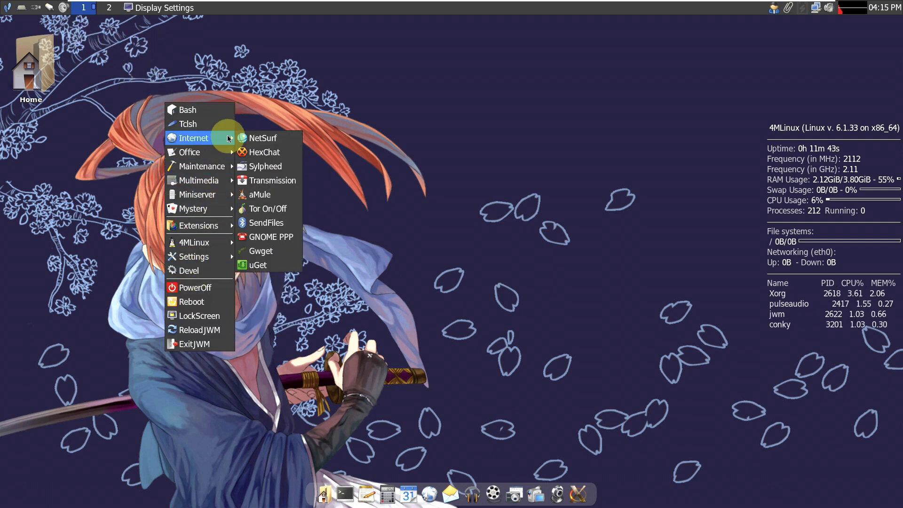
click(290, 137)
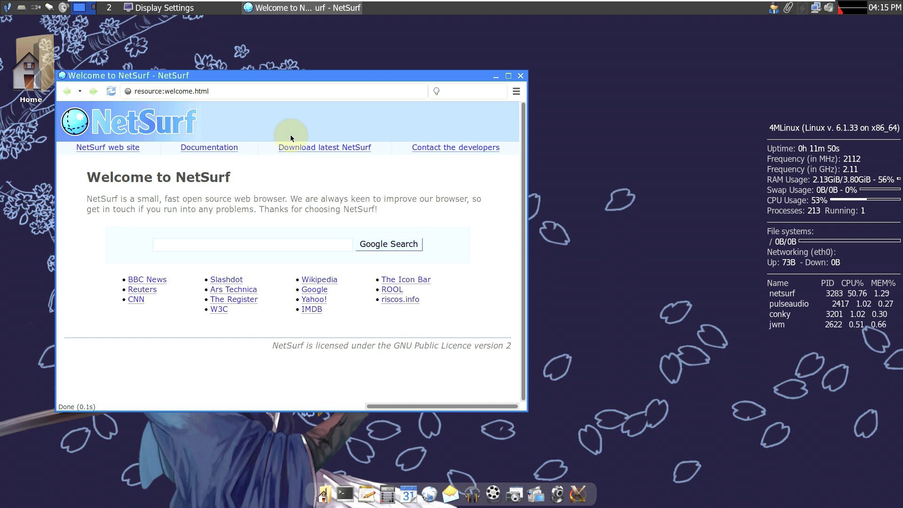
drag(223, 82, 194, 105)
click(290, 107)
text(g)
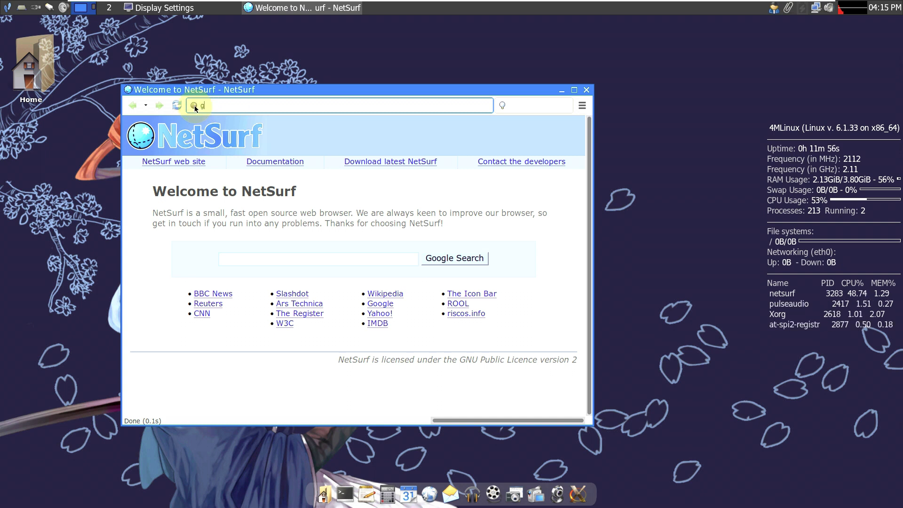
text(oogle.c)
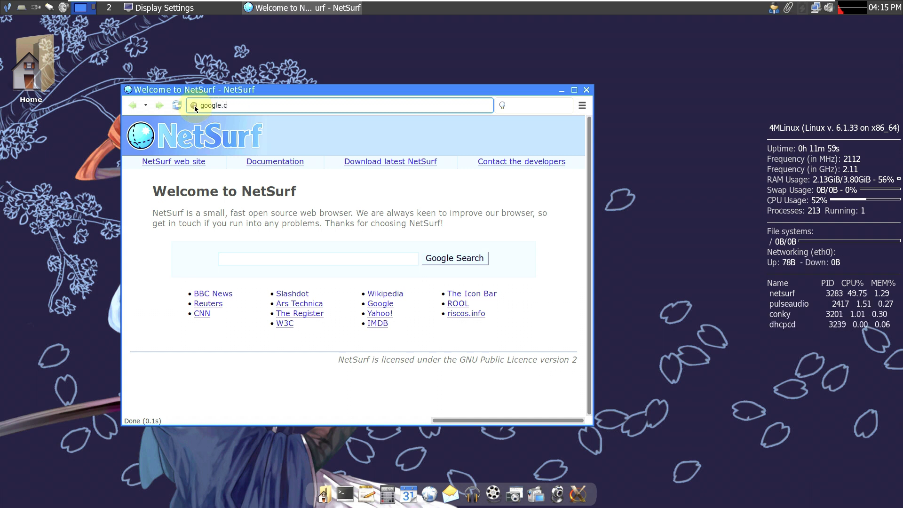
key(Return)
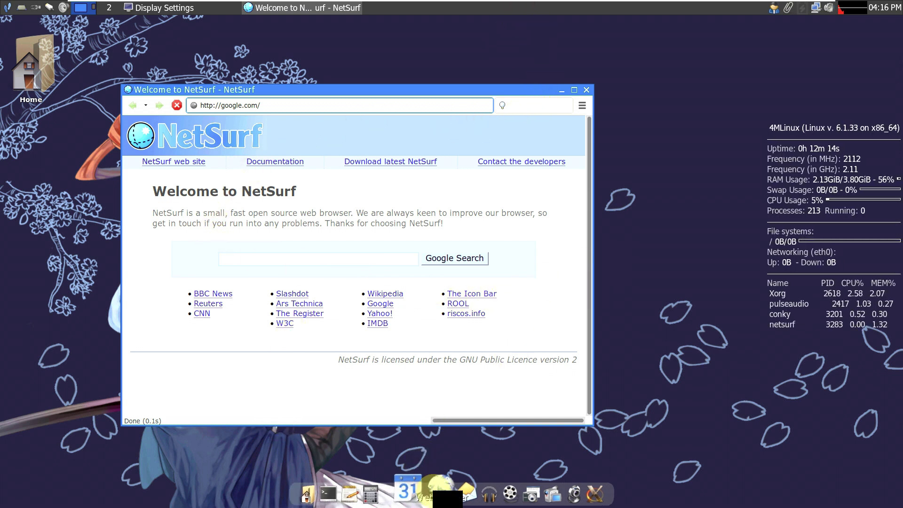
Step: Launch the Pale Moon browser and close the leftover About LXRandR and Display Settings windows
click(434, 494)
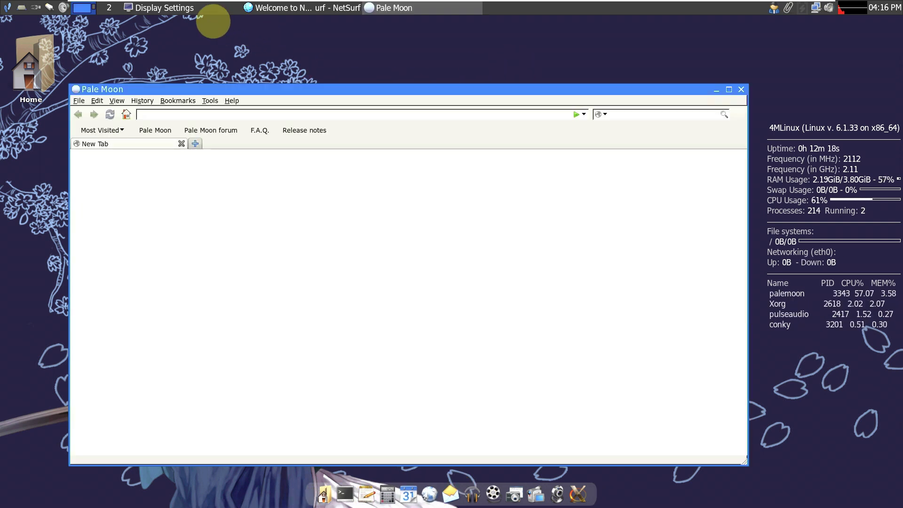
click(179, 9)
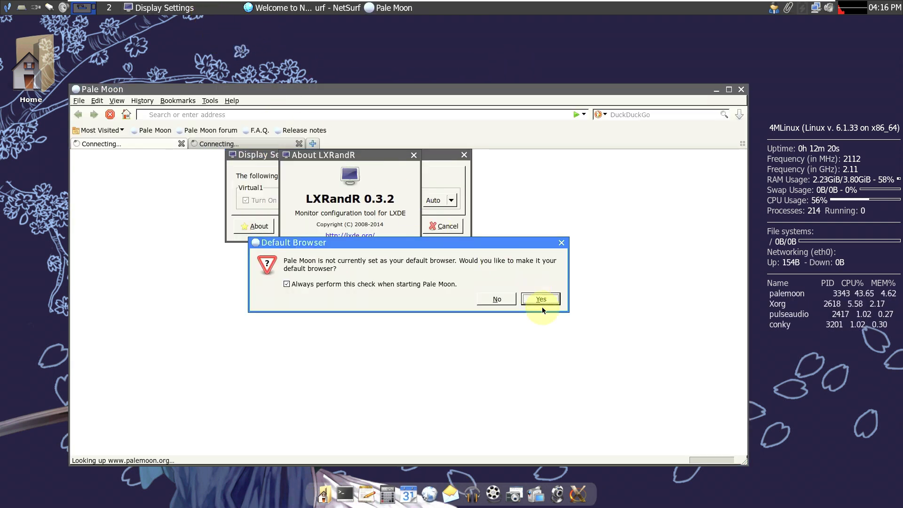
click(404, 160)
click(413, 154)
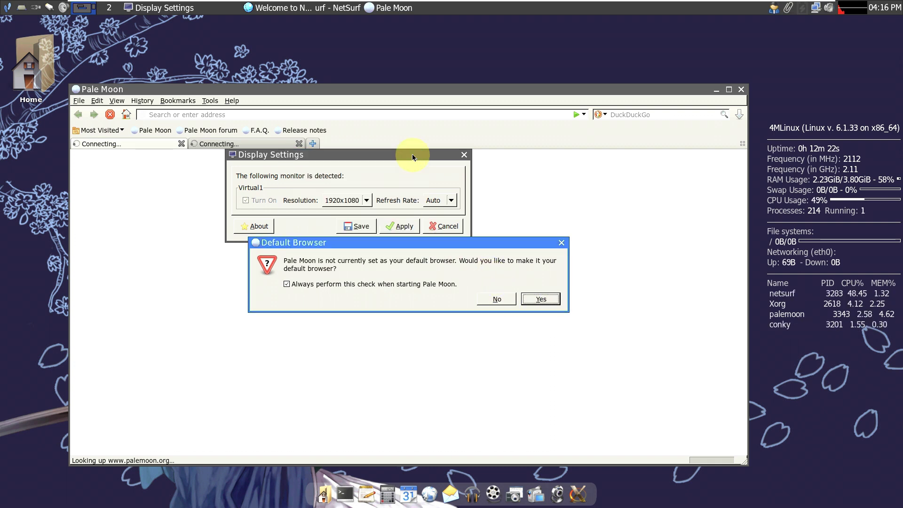
click(469, 158)
click(463, 156)
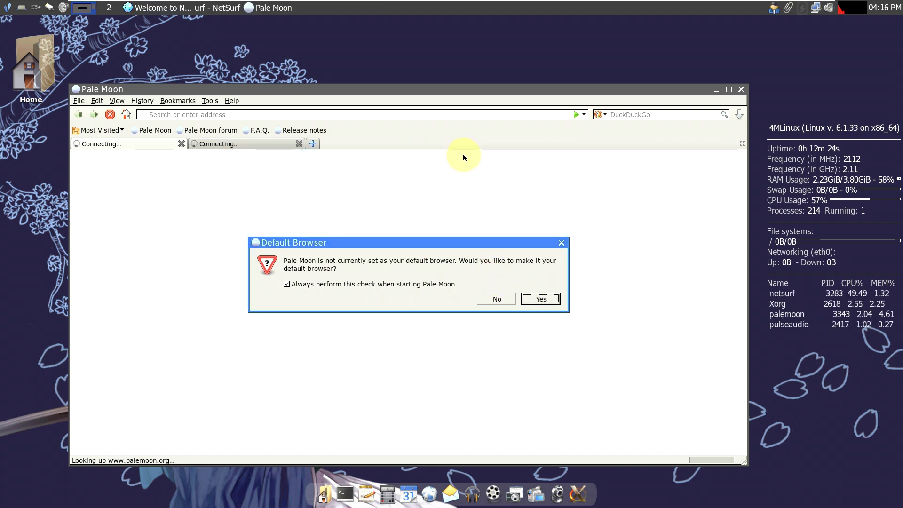
Step: Accept Pale Moon as the default browser and close the unresponsive NetSurf window
click(534, 299)
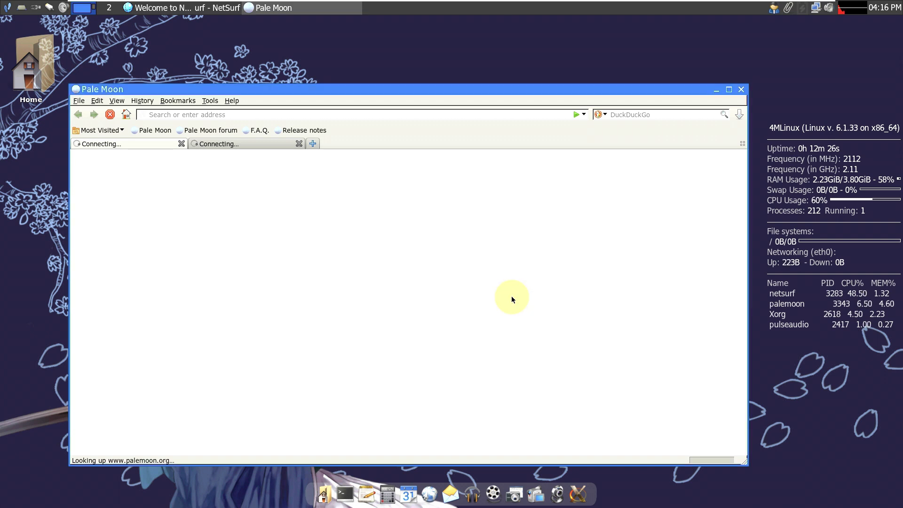
right_click(211, 7)
click(215, 167)
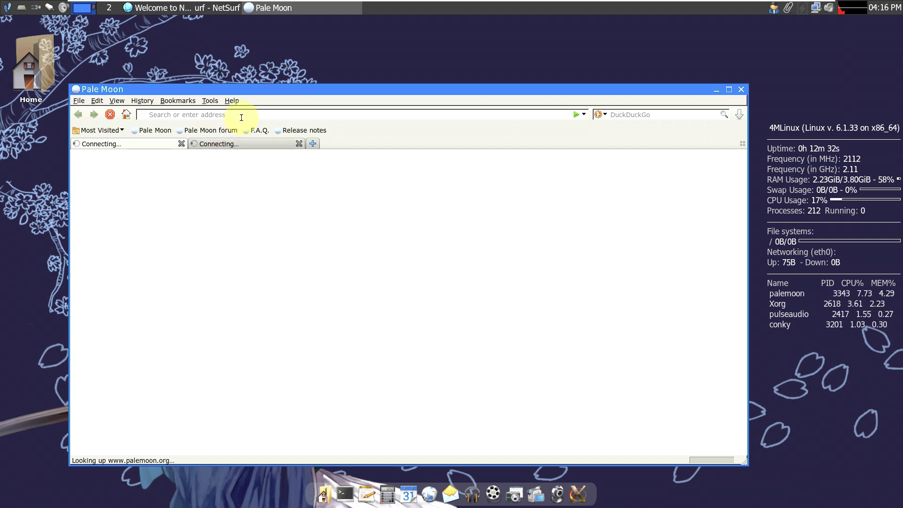
Step: Try to load google.com in Pale Moon's second tab and close the first tab
click(236, 145)
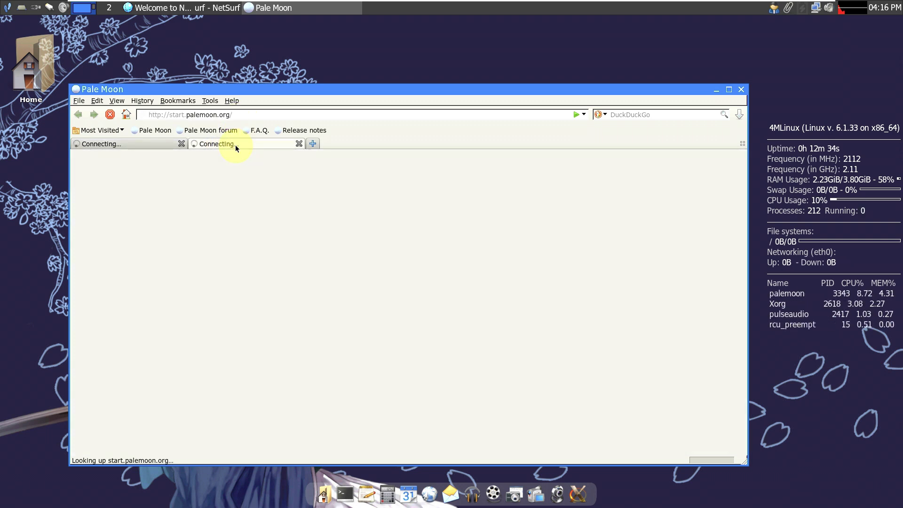
click(193, 114)
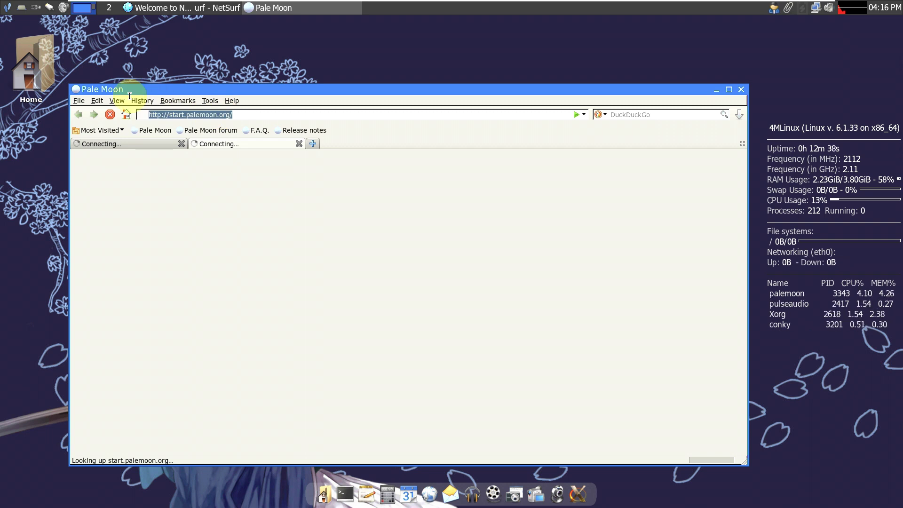
text(goog)
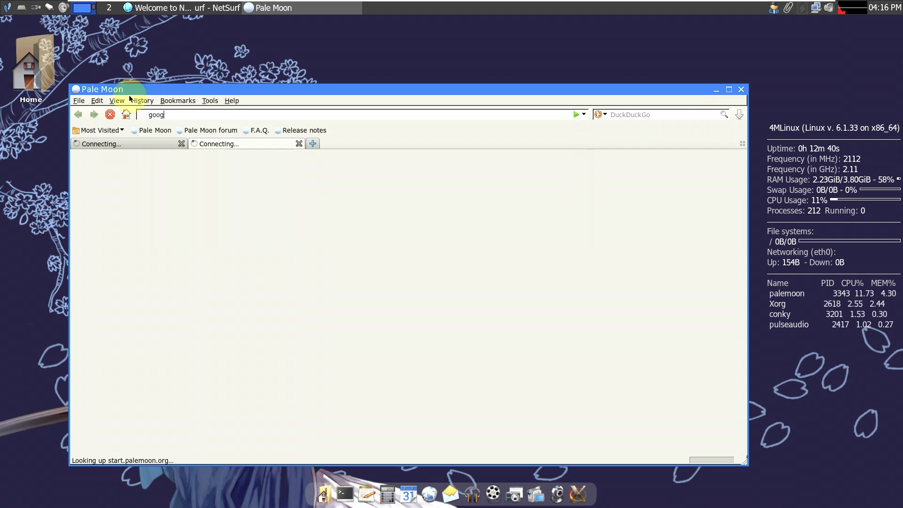
text(le.com)
key(Return)
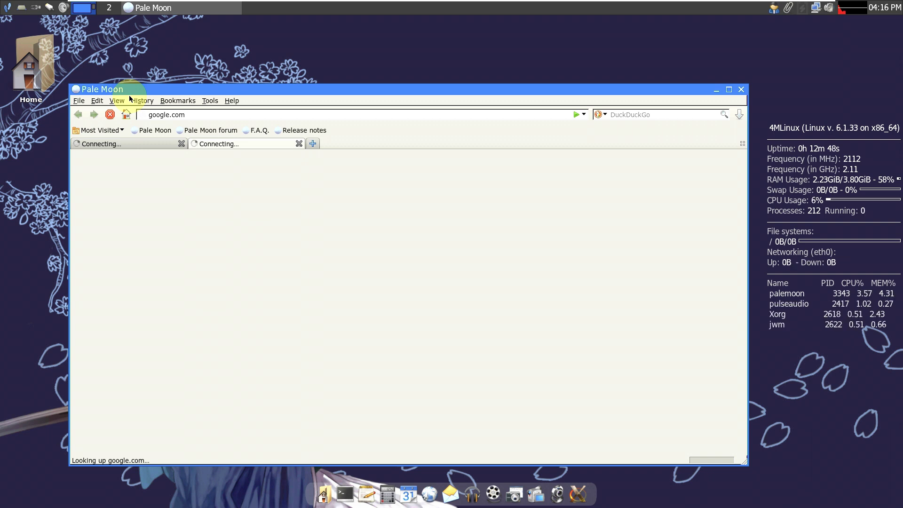
click(182, 143)
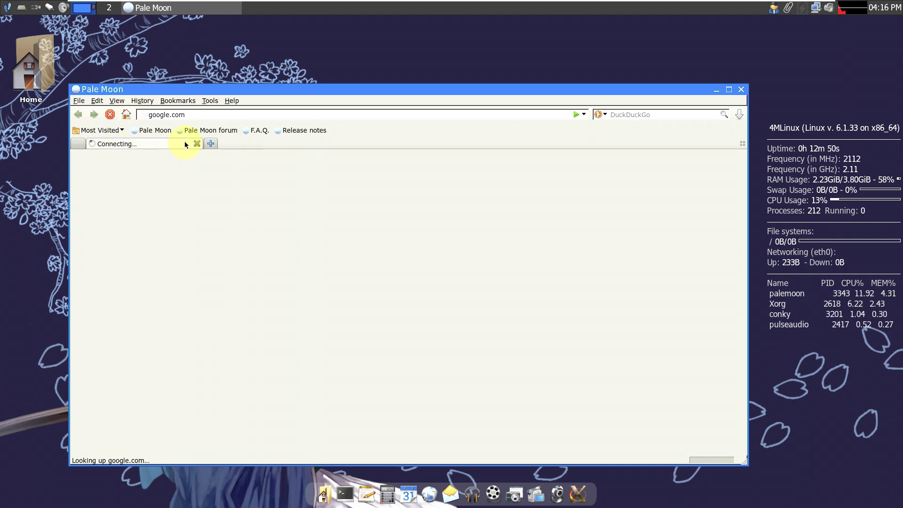
Step: Check Pale Moon's version in its program information window and close that window
click(232, 100)
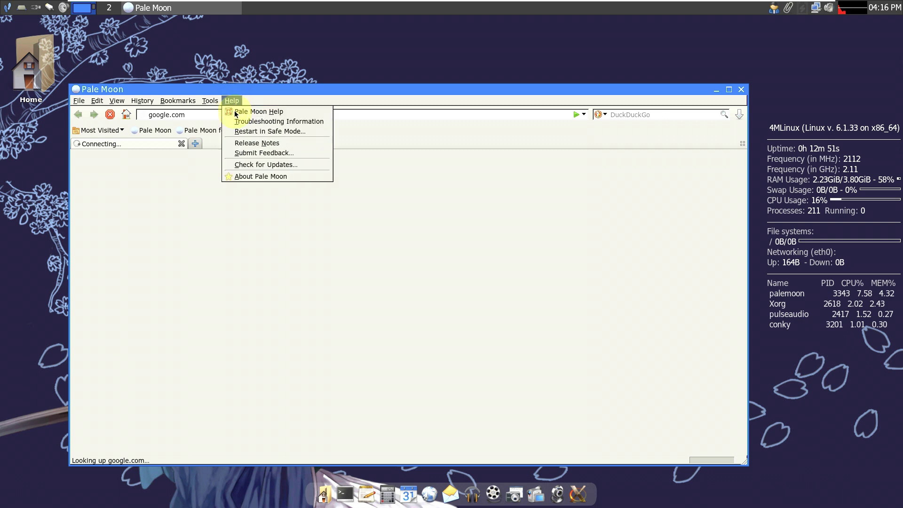
click(252, 176)
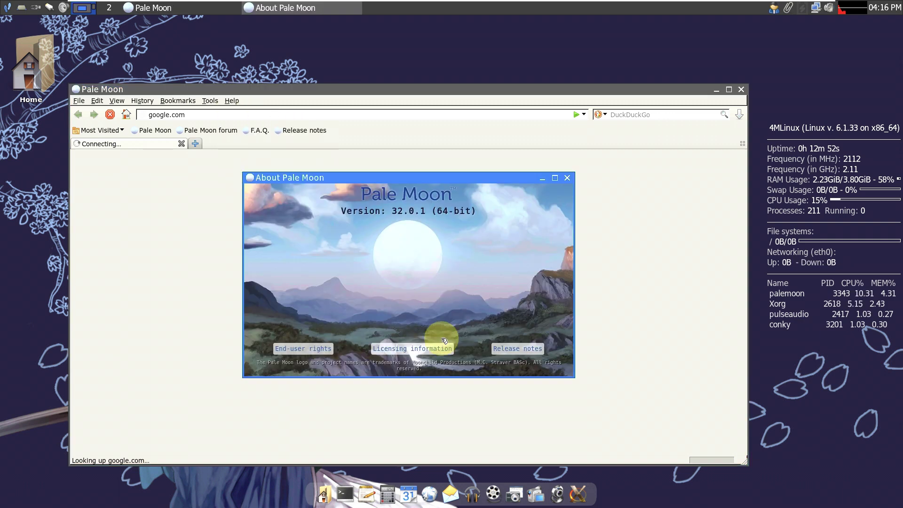
click(567, 178)
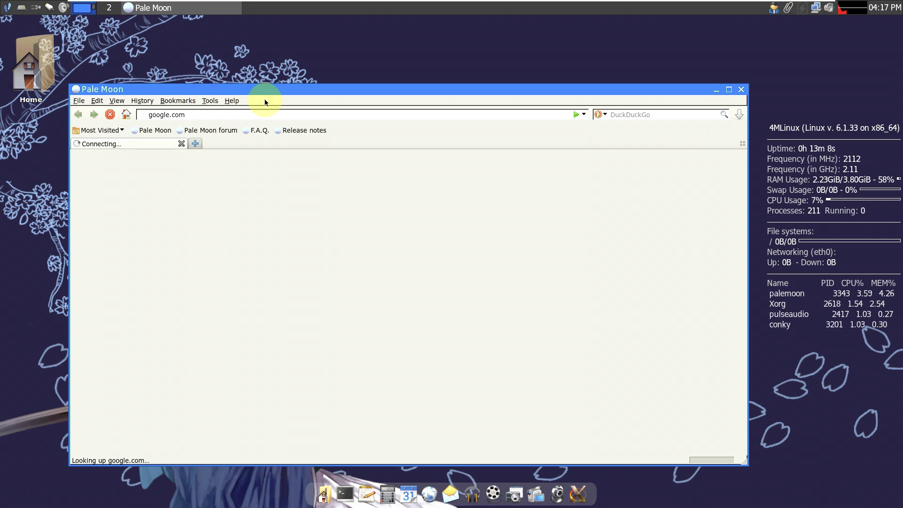
Step: Try to load Pale Moon's home page and close the browser
click(261, 117)
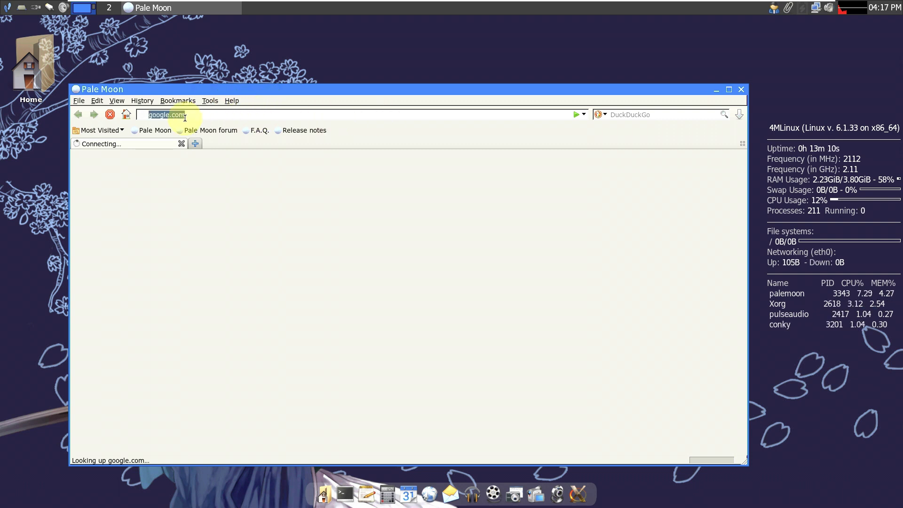
click(125, 115)
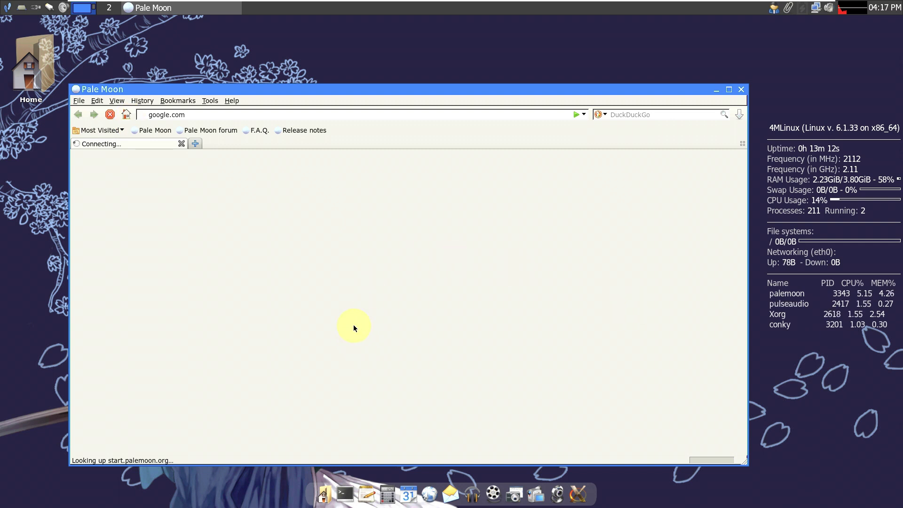
click(741, 90)
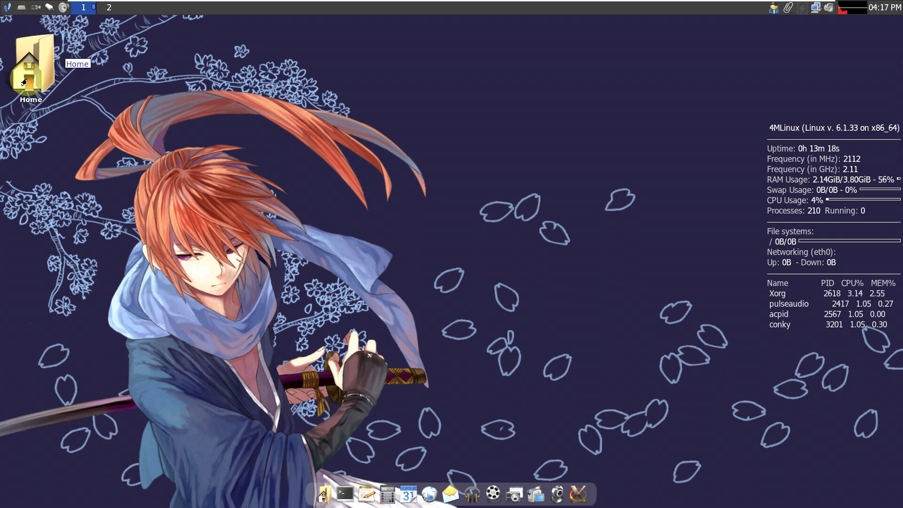
Step: Open the Home folder, check the file manager's program information, and close all of its windows
double_click(31, 65)
click(245, 128)
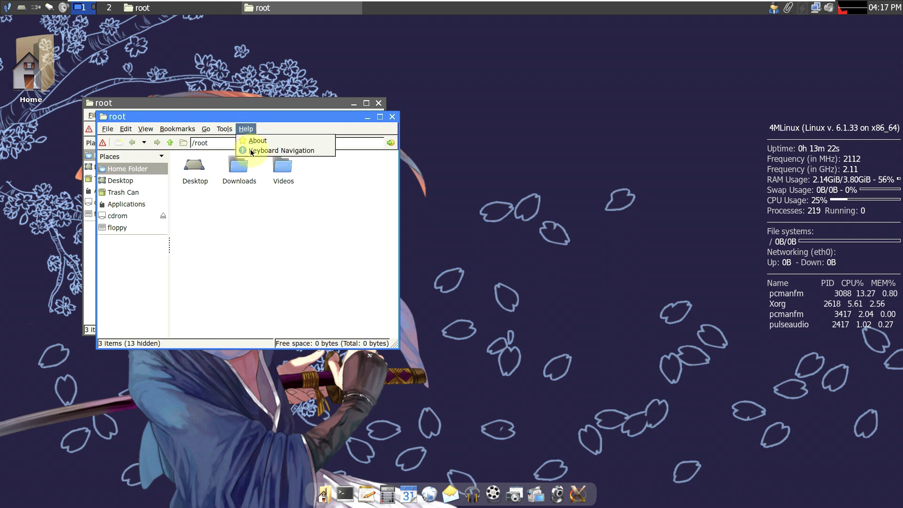
click(249, 137)
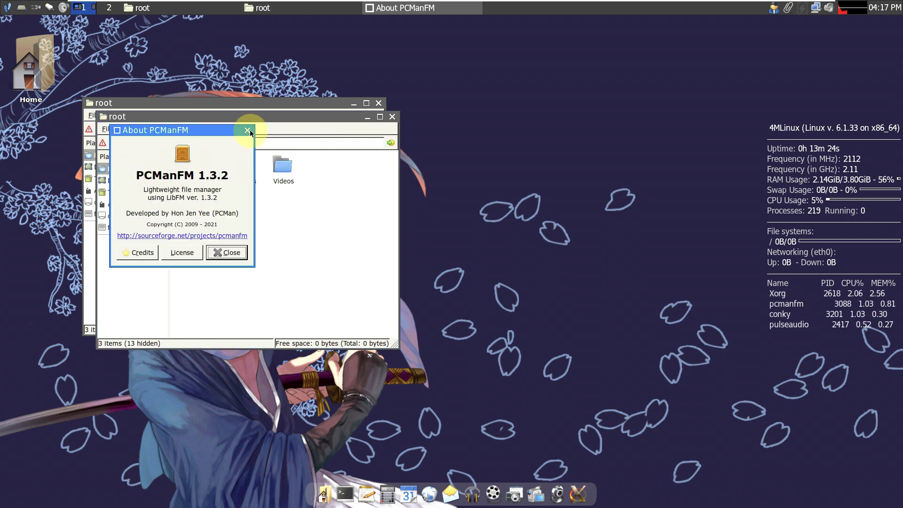
click(248, 130)
click(391, 116)
click(379, 104)
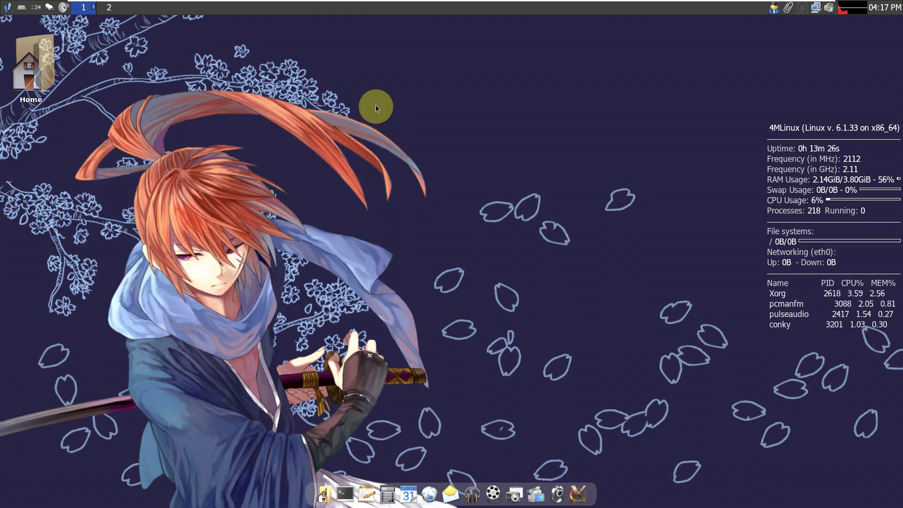
Step: Browse the desktop's application menu, examining the Office, Notepads and Maintenance categories, including the Data and Files tools
right_click(207, 110)
mouse_move(226, 145)
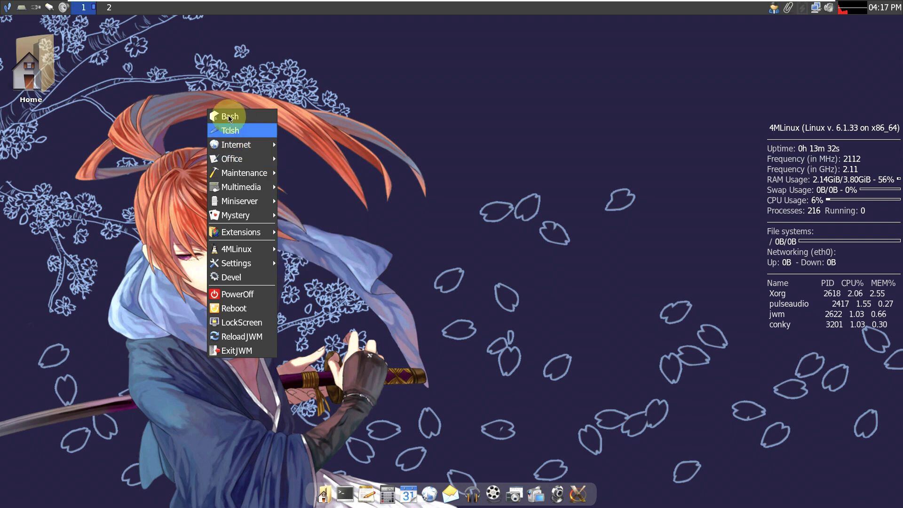
mouse_move(225, 160)
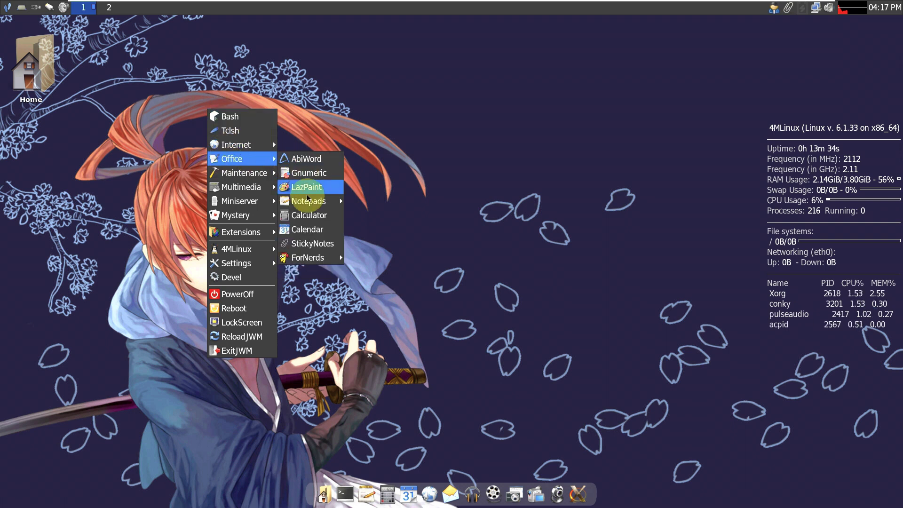
mouse_move(309, 260)
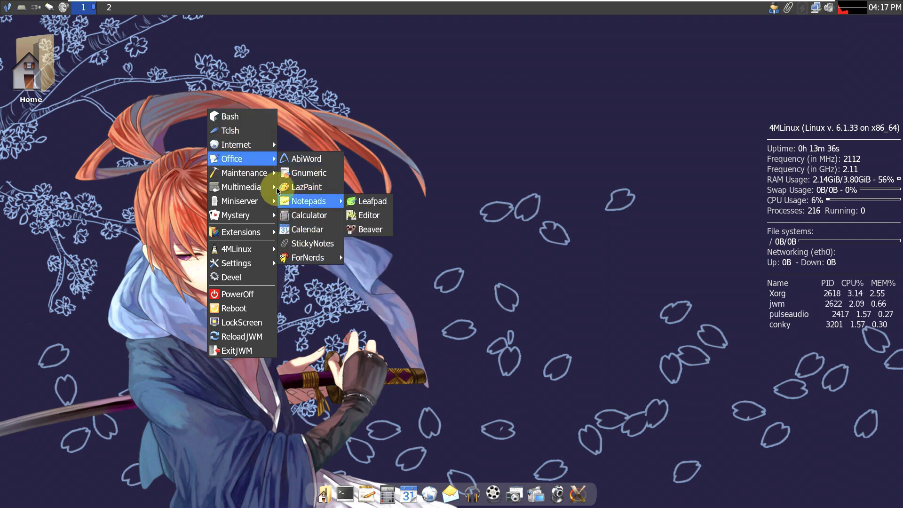
mouse_move(270, 173)
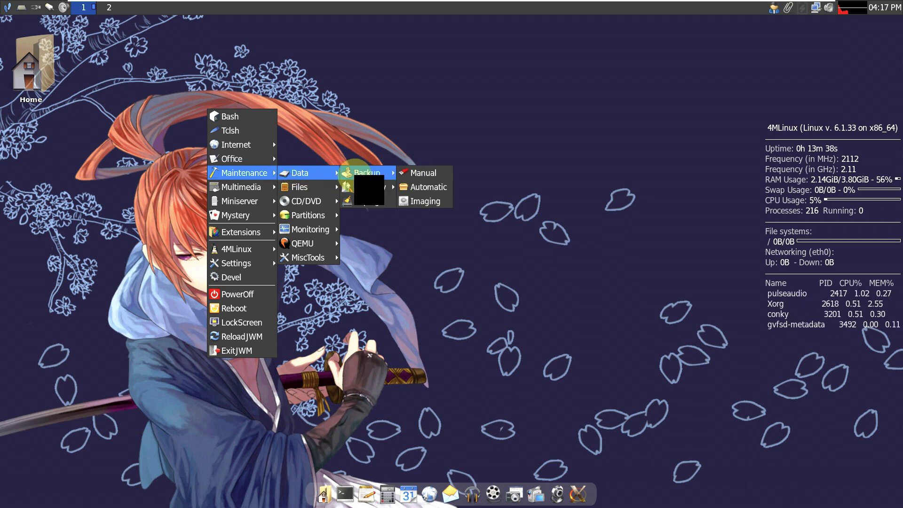
mouse_move(356, 191)
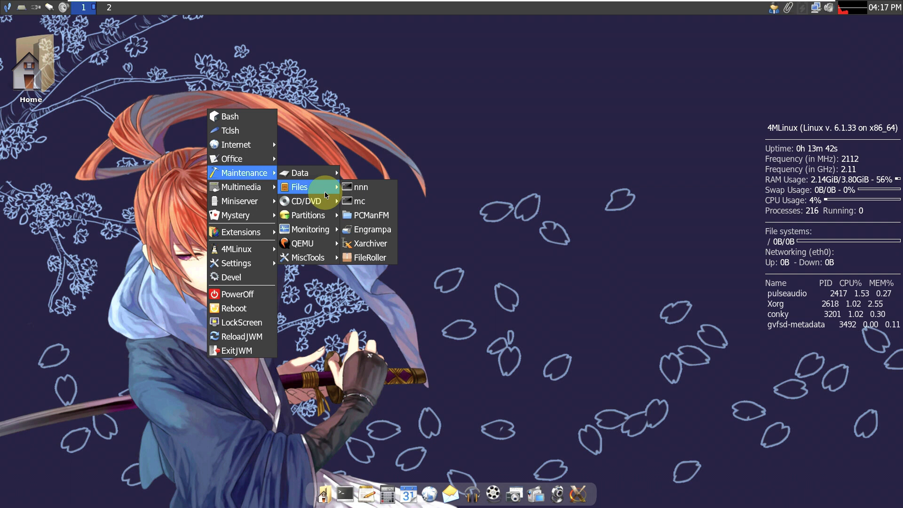
mouse_move(310, 228)
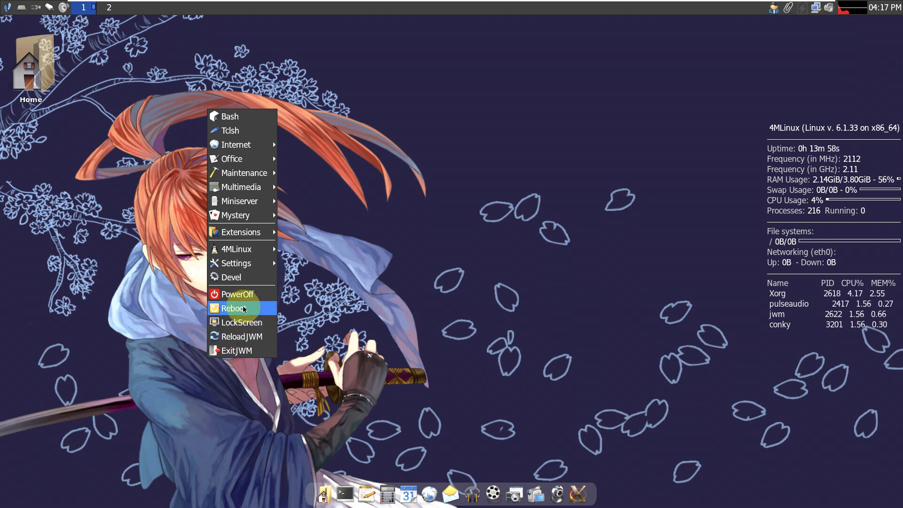
Step: Open the desktop wallpaper chooser from the desktop settings and apply the sailboat-on-sea wallpaper
mouse_move(251, 266)
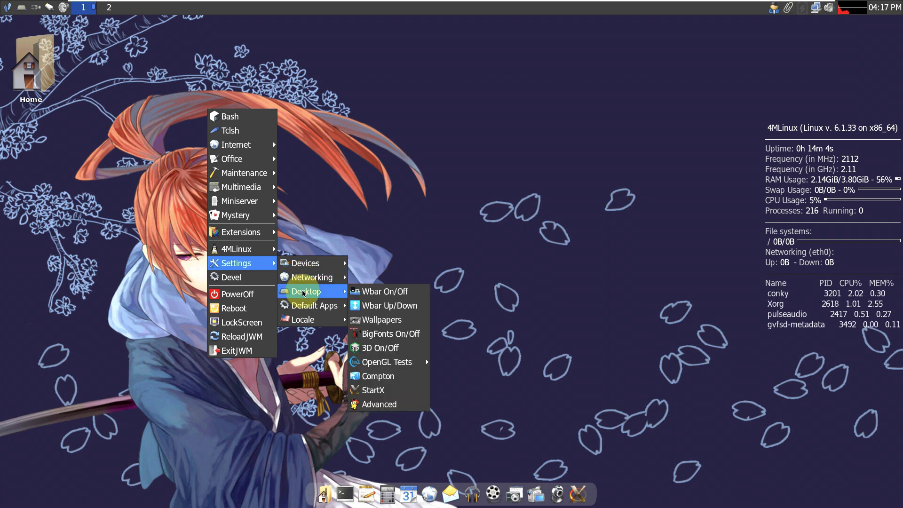
mouse_move(333, 284)
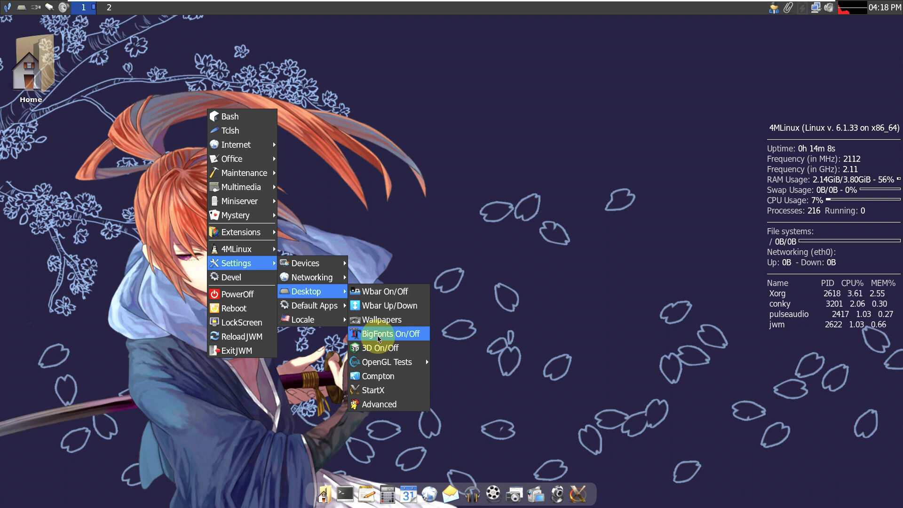
click(376, 320)
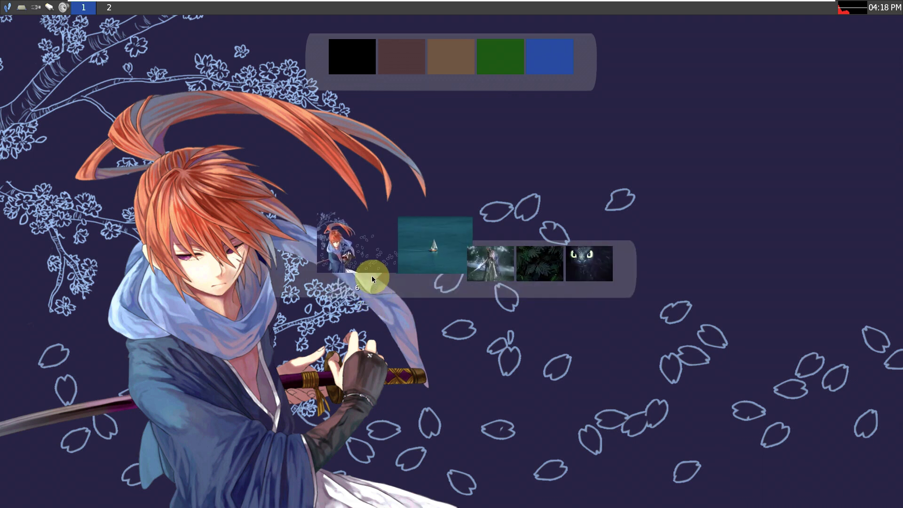
click(408, 260)
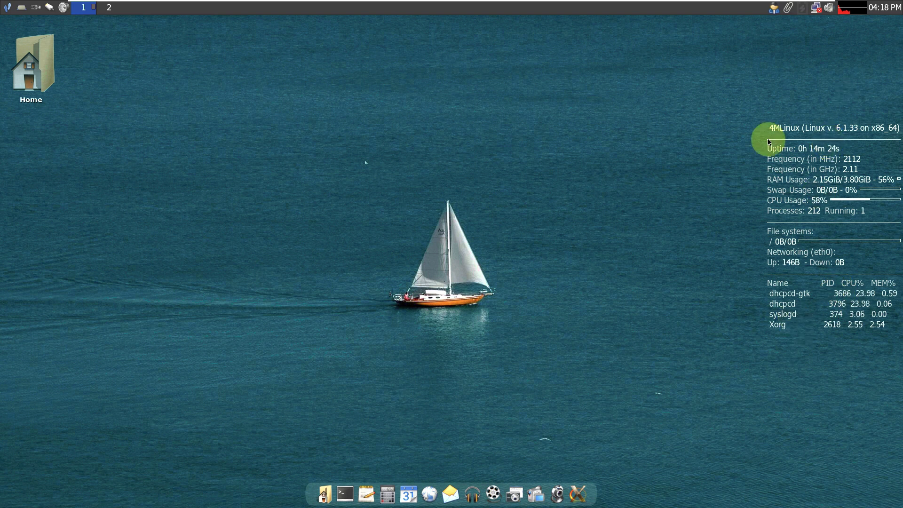
Step: Open LXTerminal, check its program information and close that information window
click(344, 482)
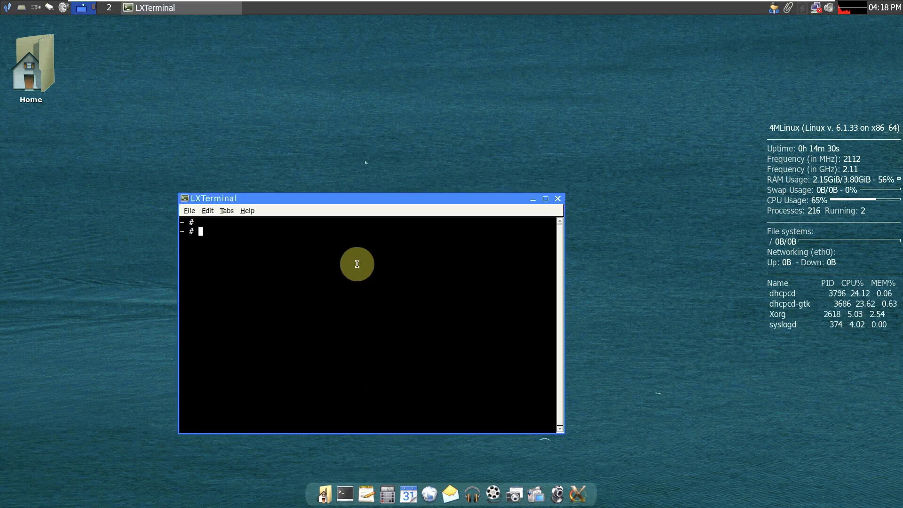
click(246, 211)
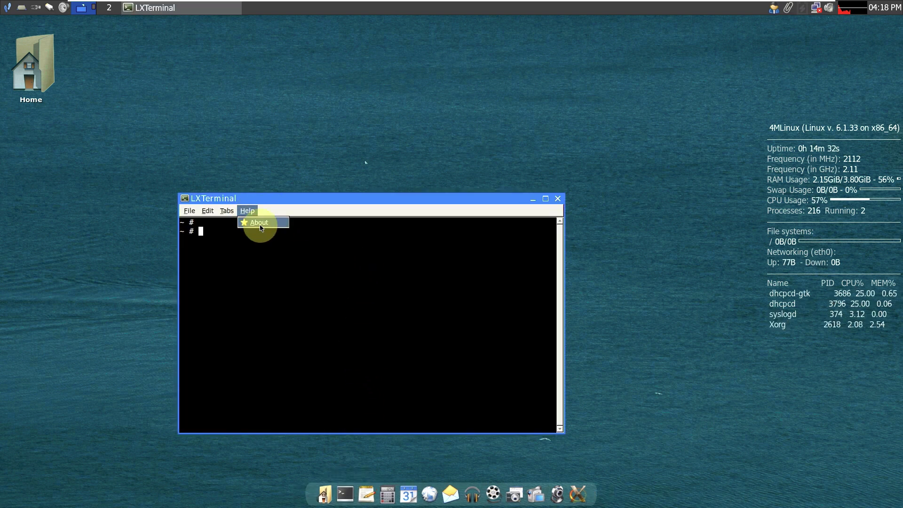
click(252, 222)
click(308, 285)
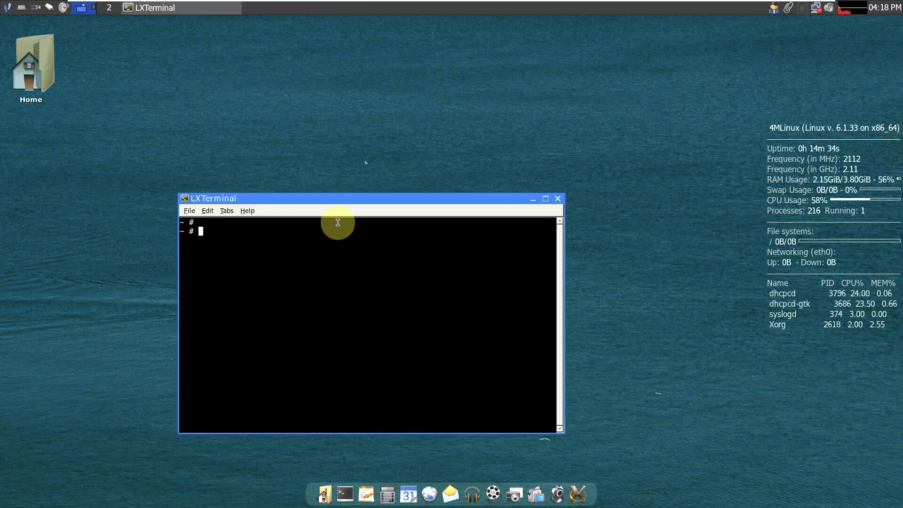
Step: Move the terminal window higher on the desktop and try to run inxi
drag(349, 198, 388, 75)
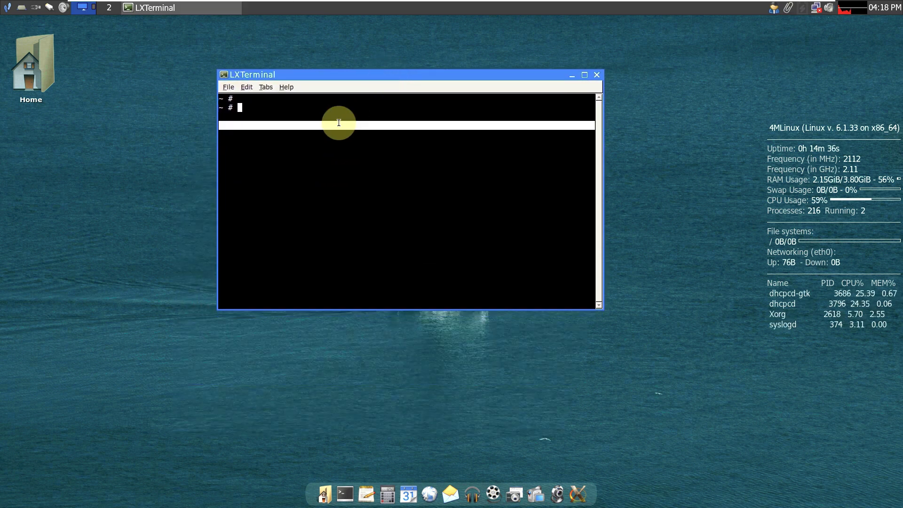
text(inxi)
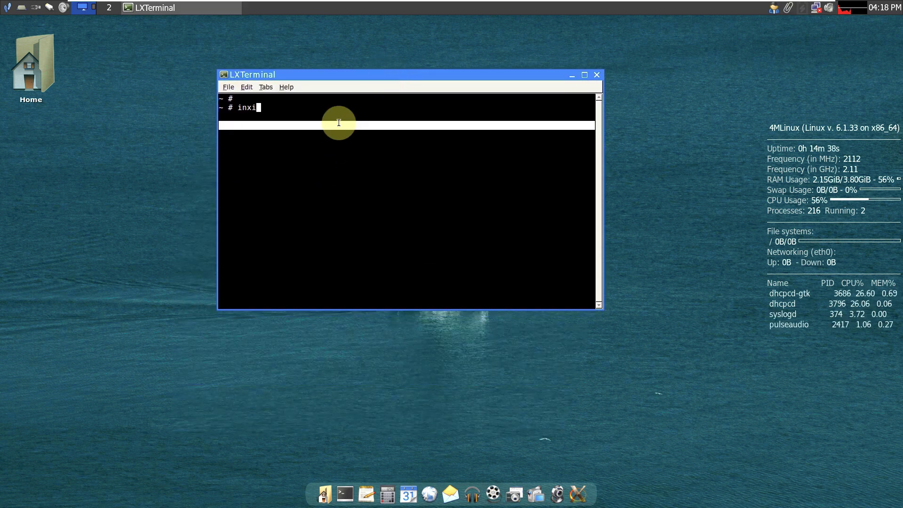
key(Return)
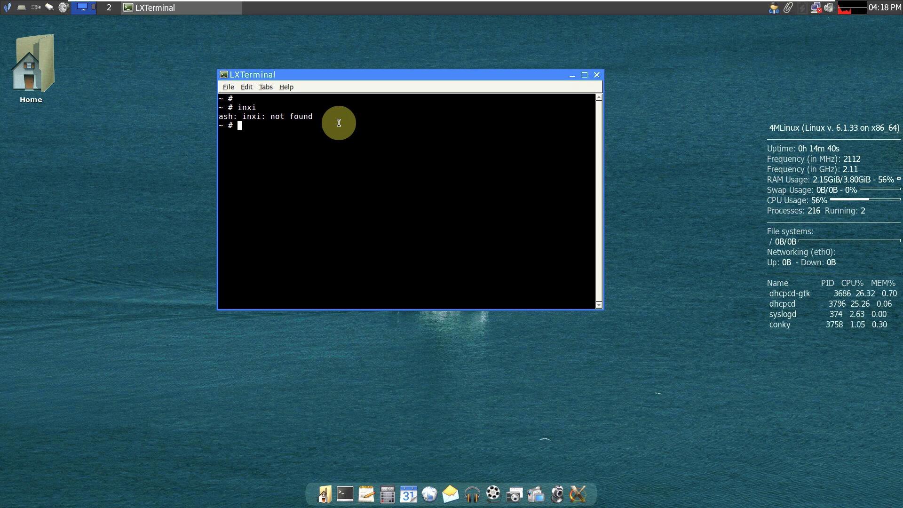
Step: Try to display the system release text with cat /etc/issue and exit the terminal
text(cat /etc/i)
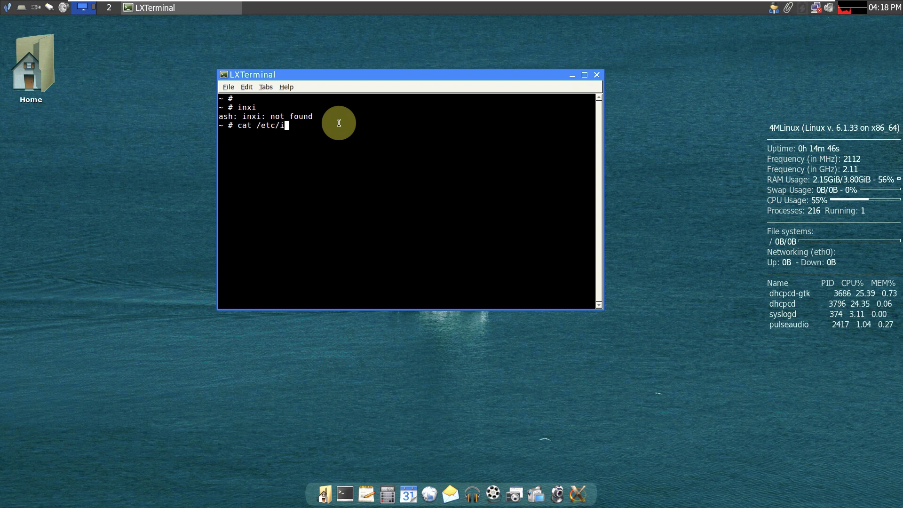
text(ssue)
key(Return)
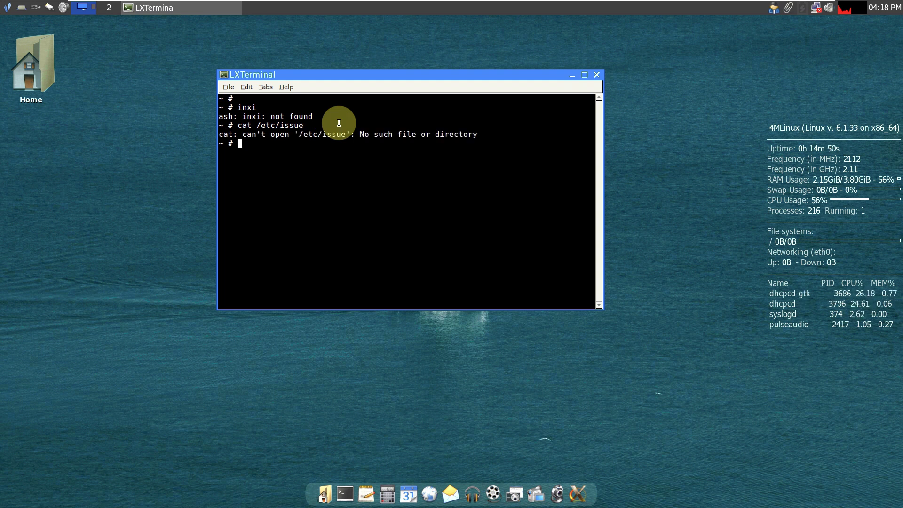
text(exit)
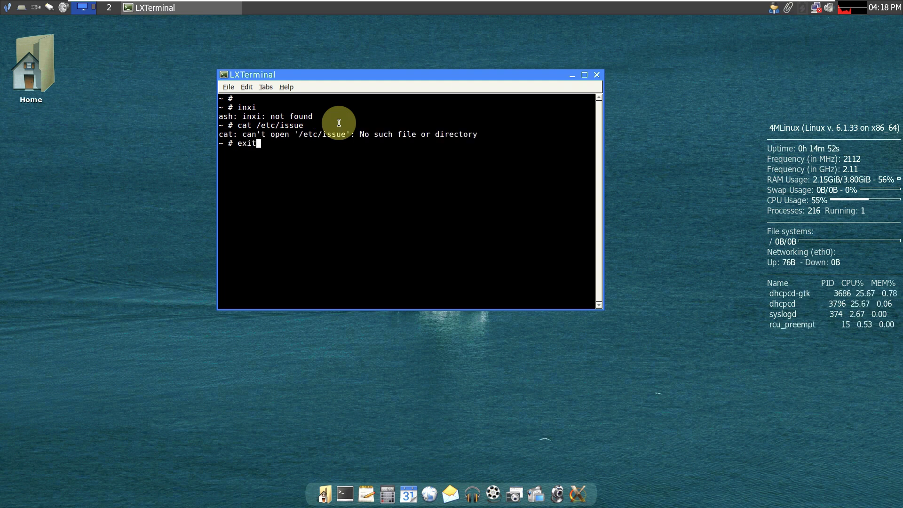
key(Return)
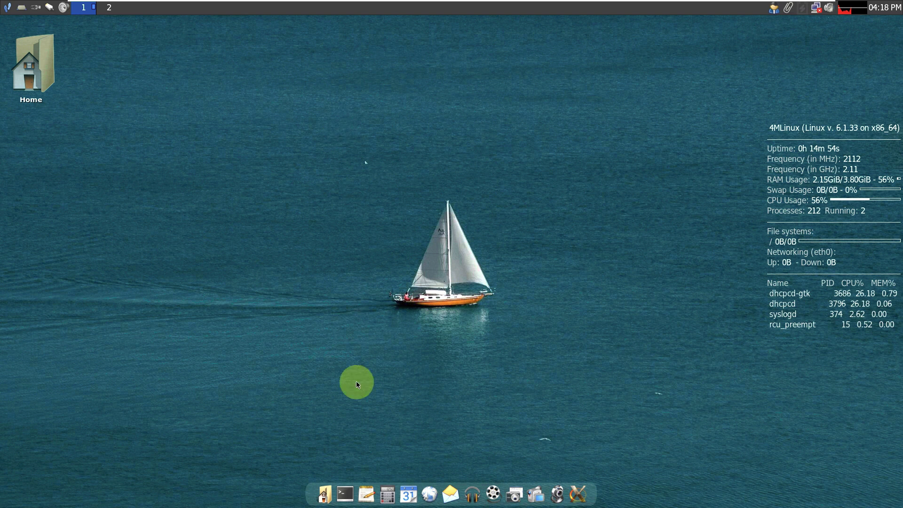
Step: Open the Leafpad text editor, check its version in the program information window and close that window
click(375, 490)
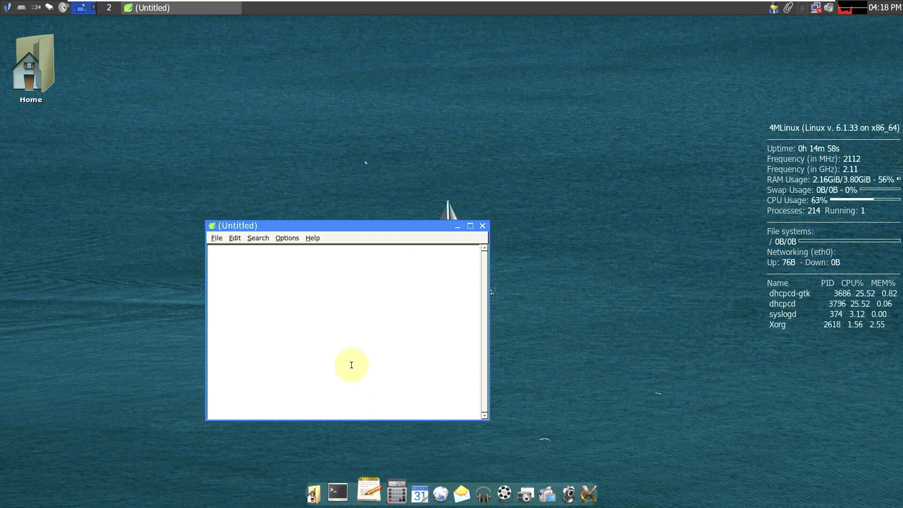
click(313, 238)
click(320, 251)
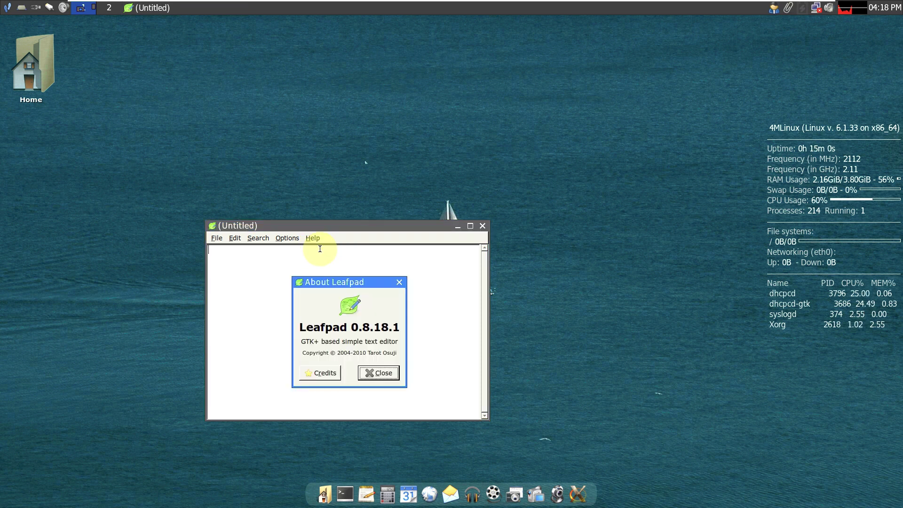
click(368, 375)
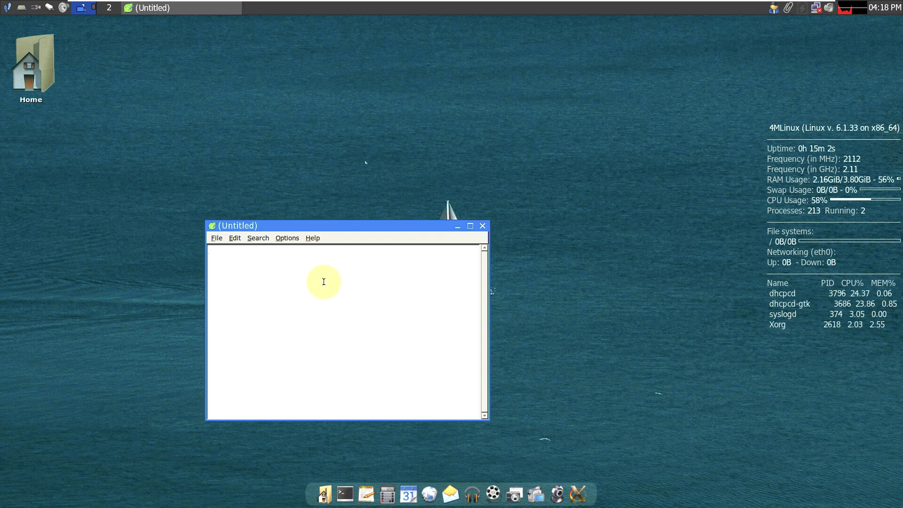
Step: Write "youtube.com/9to5linux" in the empty document, followed by a blank line and "subscribe"
text(youtube.com)
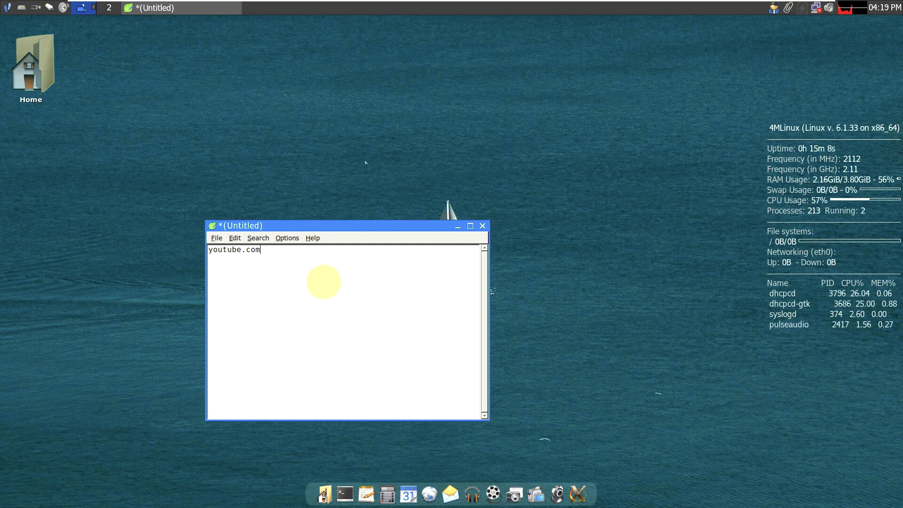
text(/)
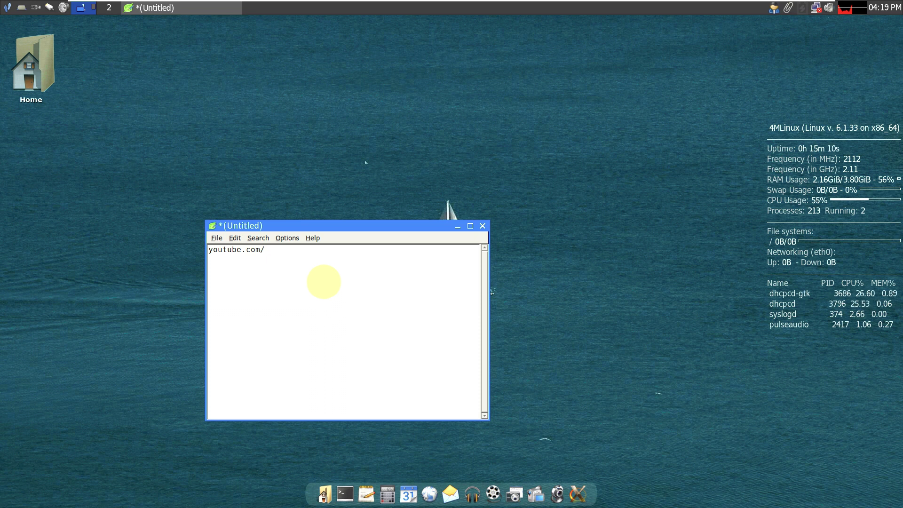
text(9to5linux)
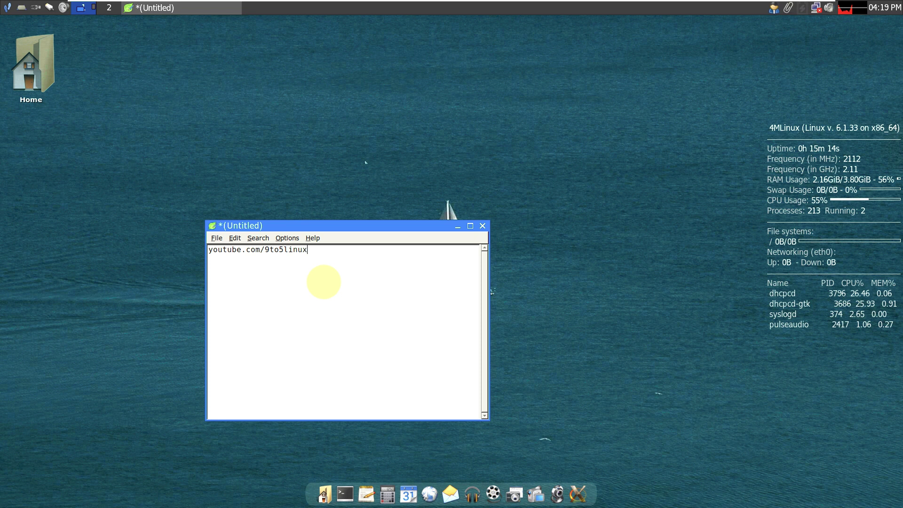
key(Return)
text(subscribe)
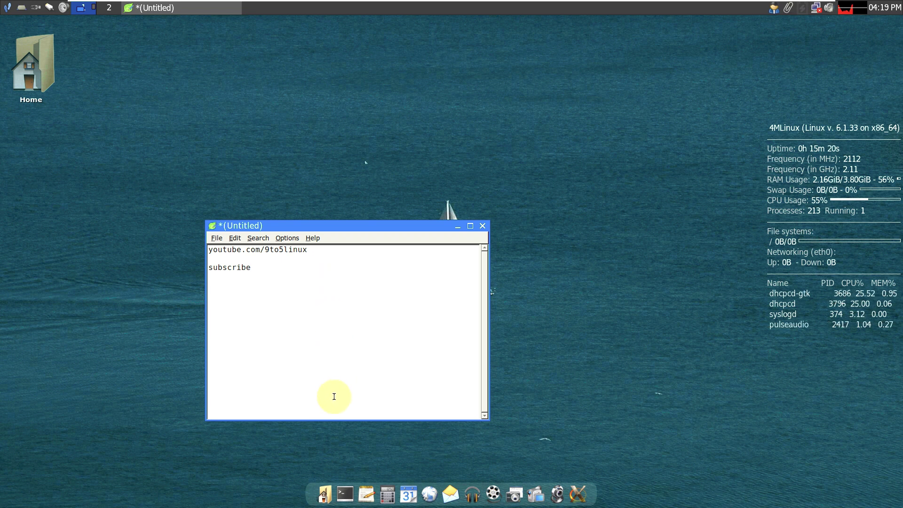
Step: Check Leafpad's program information again and dismiss it
click(309, 238)
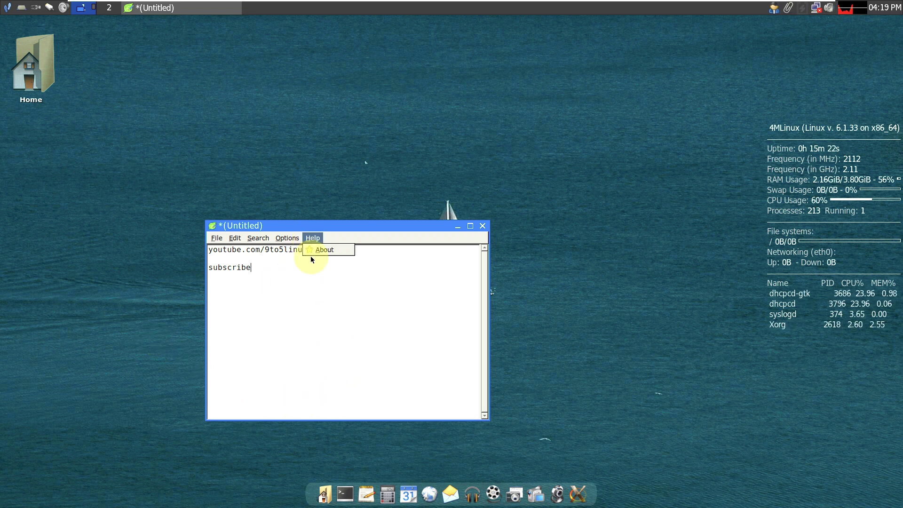
click(312, 253)
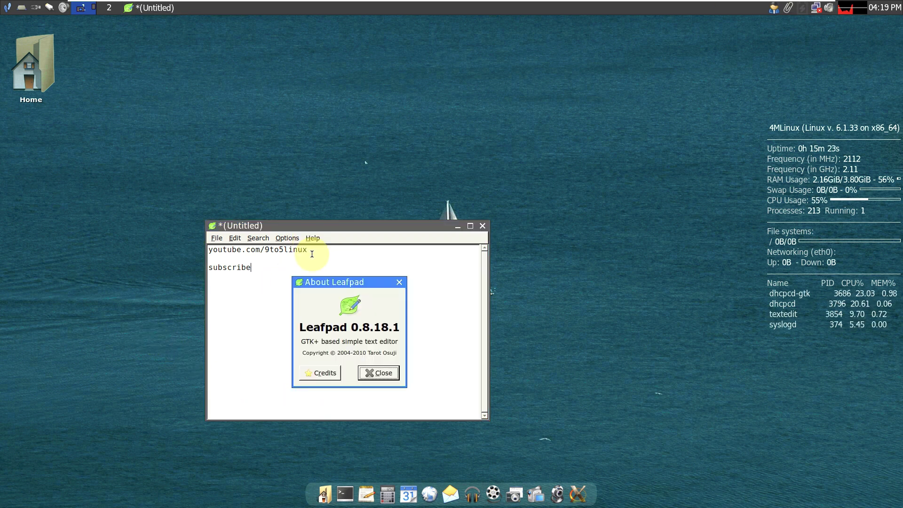
click(376, 372)
Step: Close Leafpad and discard the unsaved note
click(484, 228)
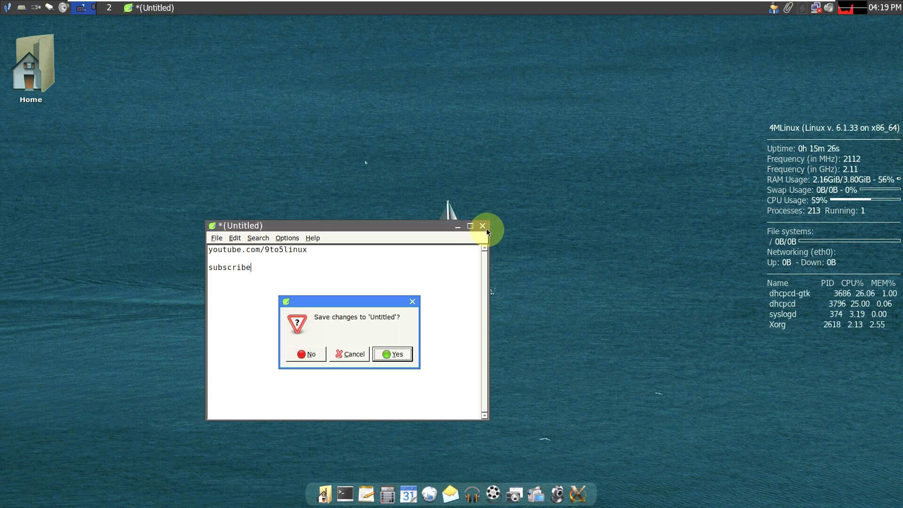
click(348, 352)
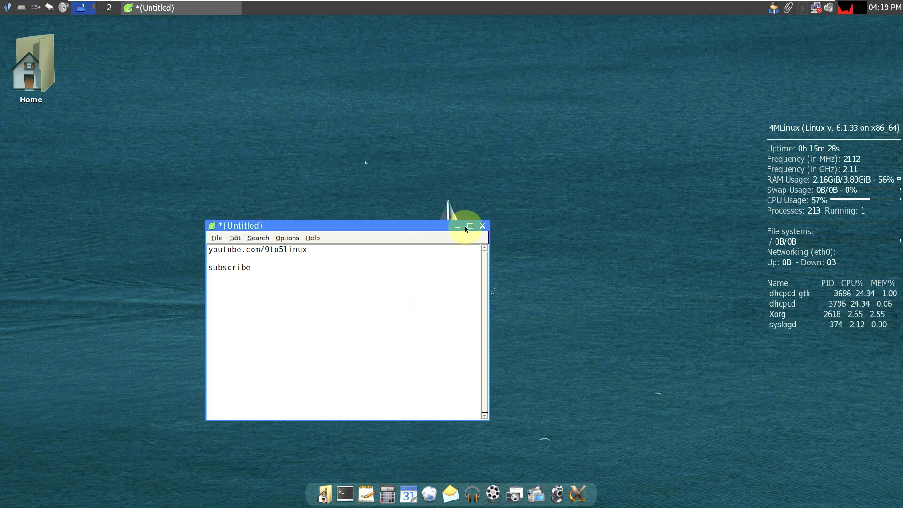
click(483, 226)
click(315, 355)
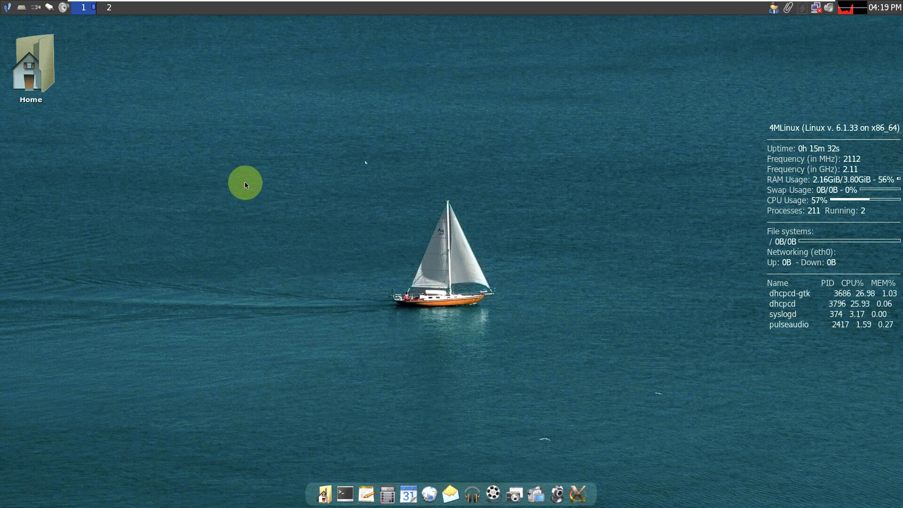
Step: Try the desktop's volume control, and stop and restart the network connection
click(65, 12)
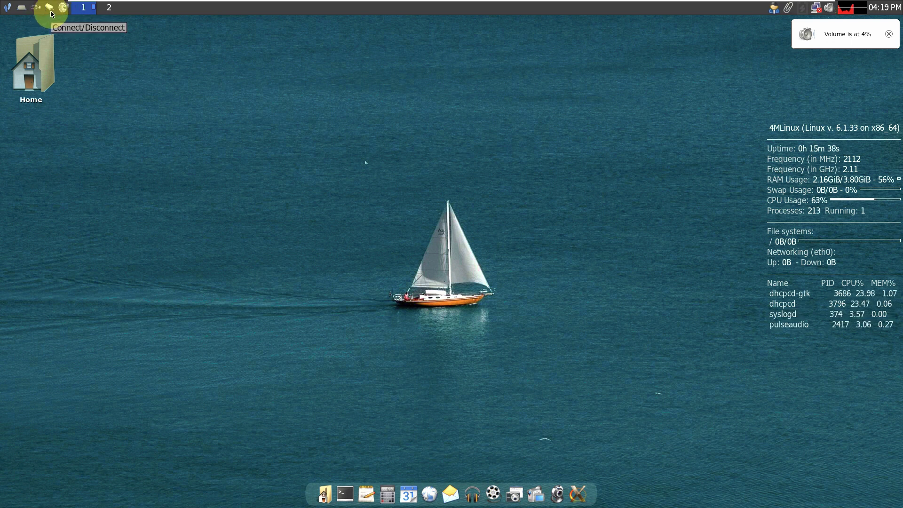
click(49, 8)
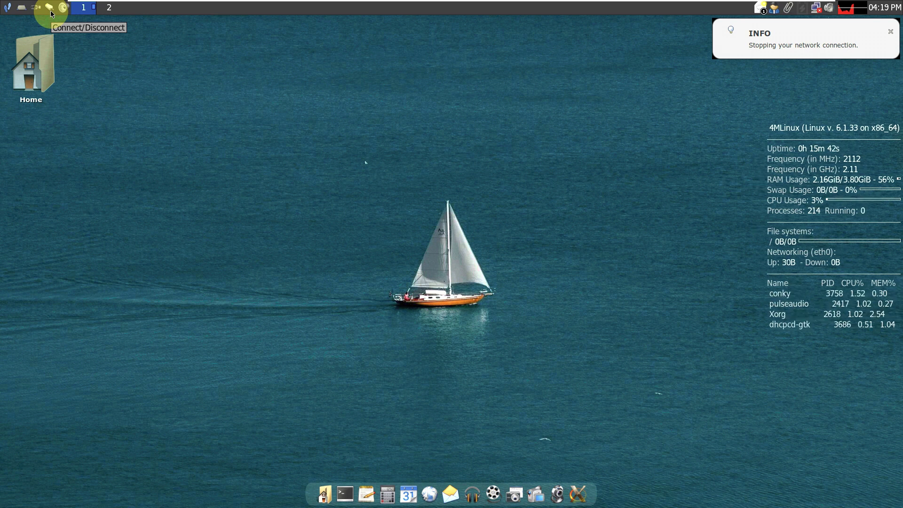
click(43, 11)
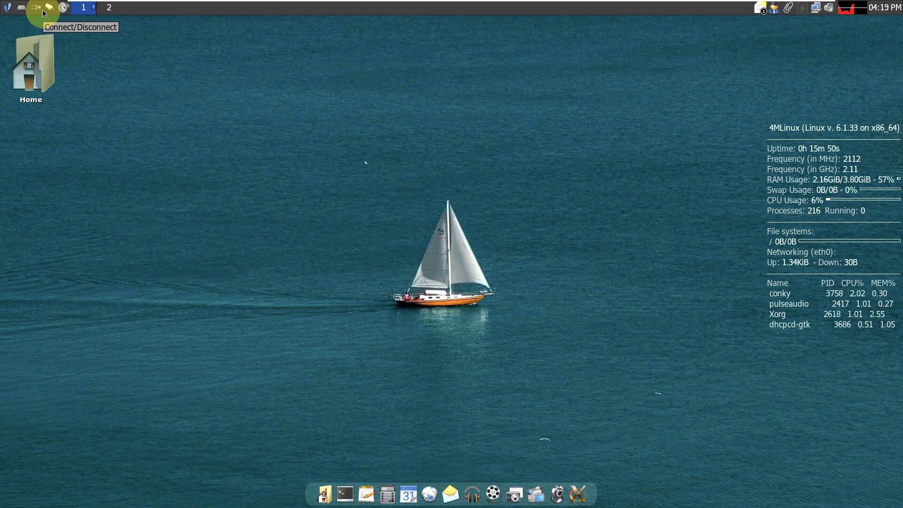
Step: Launch the Pale Moon browser and try to load google.com
click(431, 486)
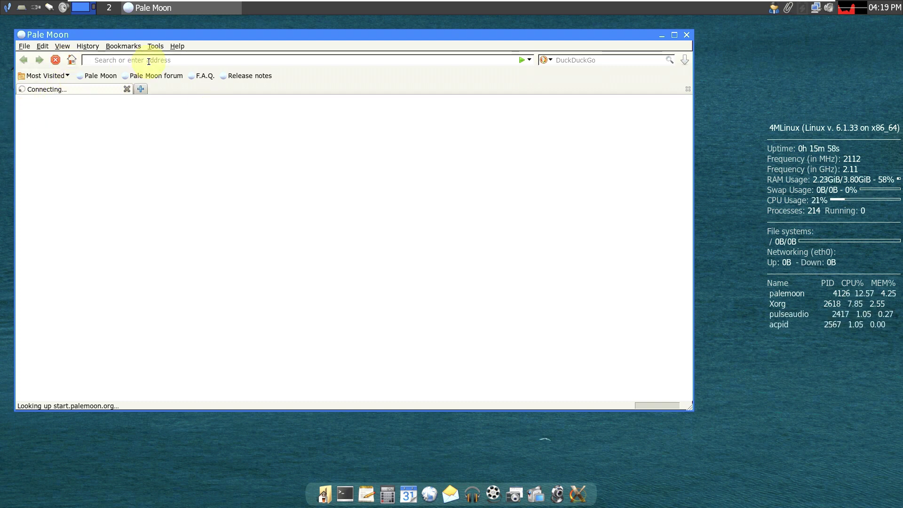
text(googl)
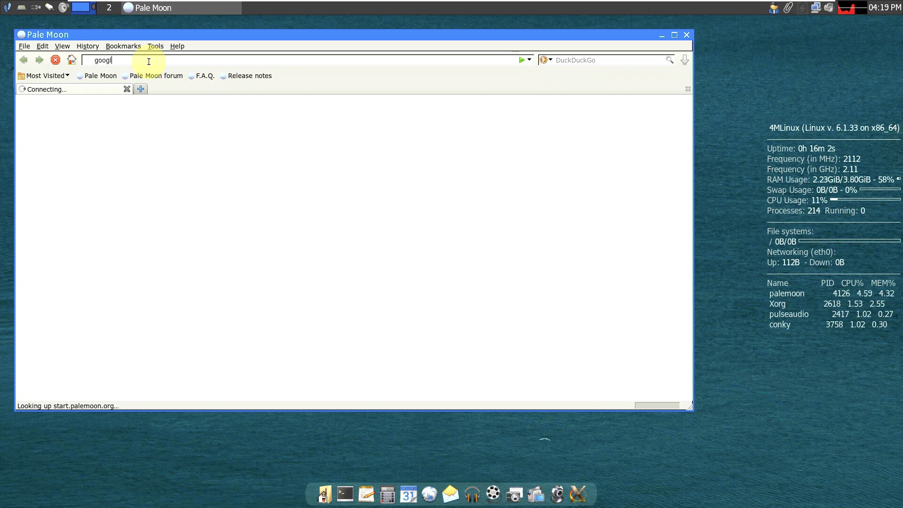
text(e.com)
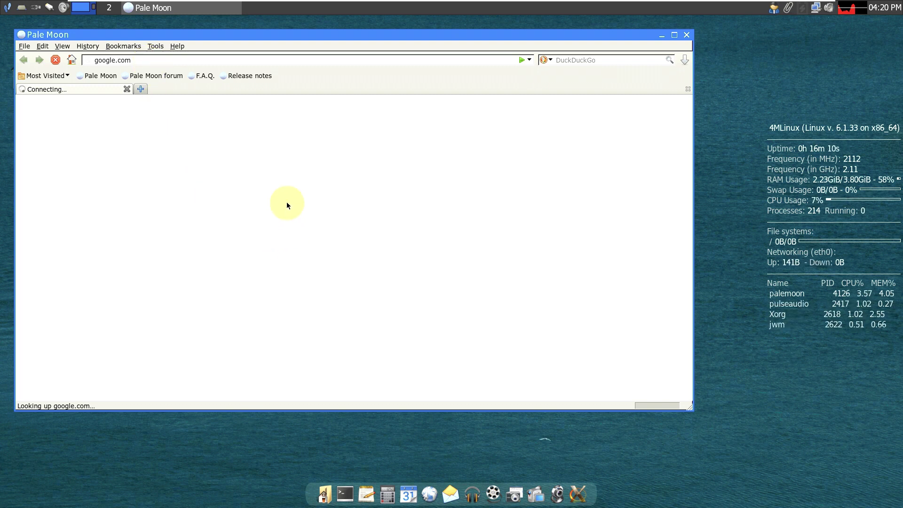
Step: Check Pale Moon's version information, dismiss it and close the browser
click(178, 46)
click(190, 117)
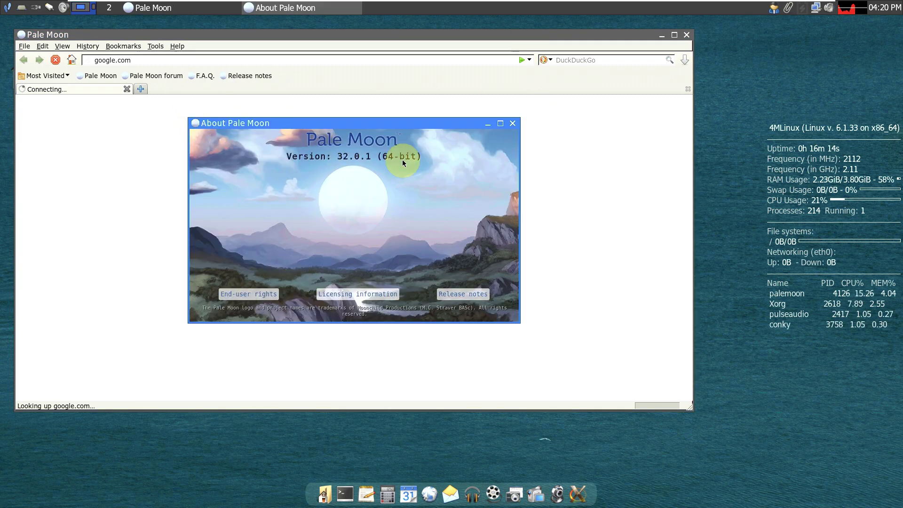
click(513, 124)
click(686, 35)
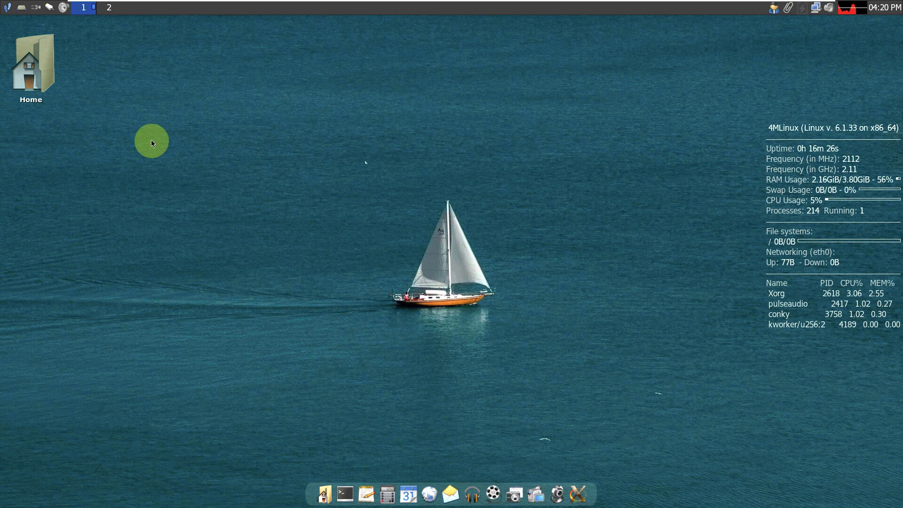
Step: Look through the desktop's Internet and Office applications, and launch the nmon monitoring tool
right_click(146, 131)
mouse_move(160, 166)
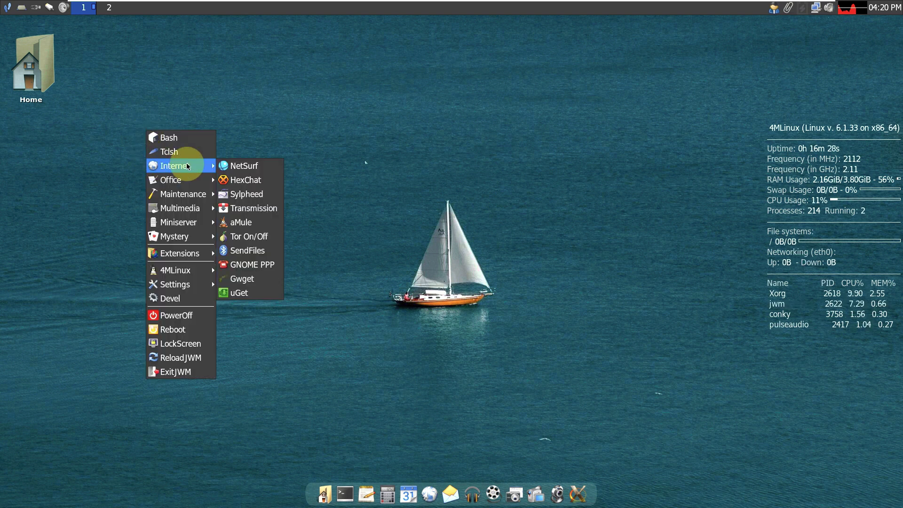
mouse_move(193, 180)
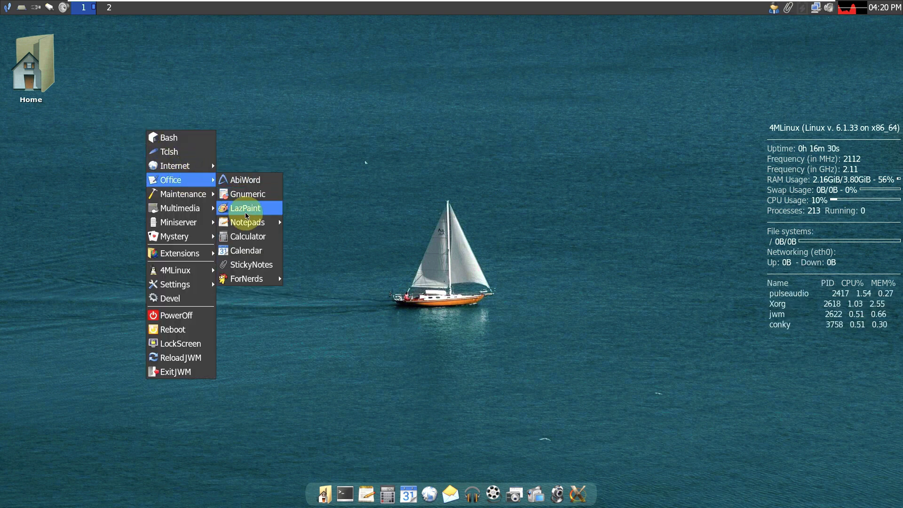
mouse_move(249, 276)
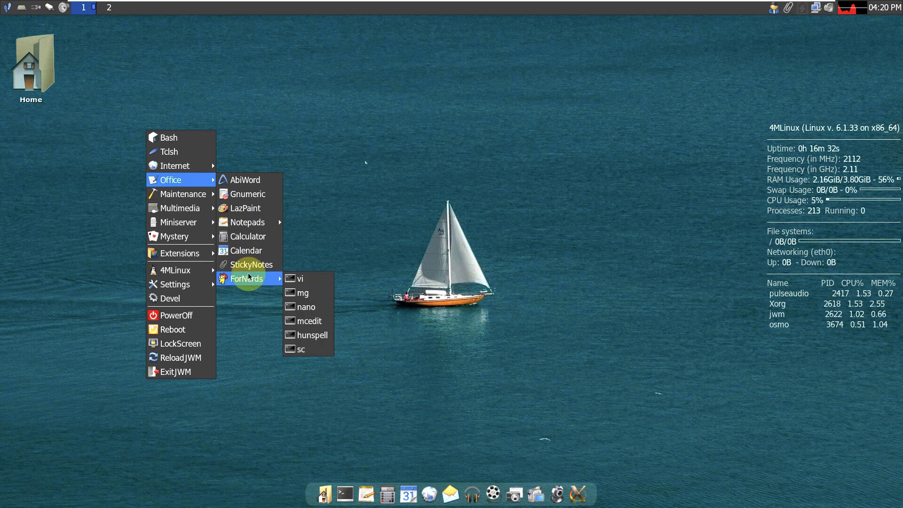
mouse_move(214, 217)
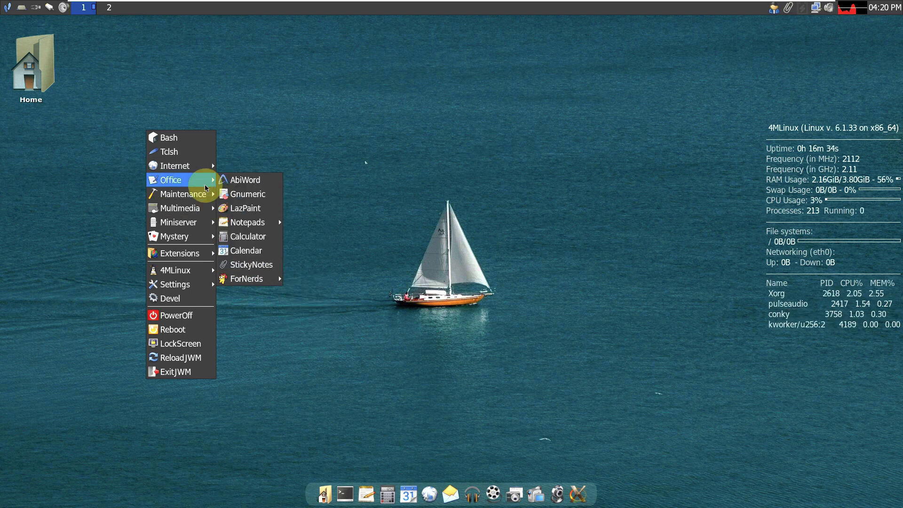
mouse_move(201, 200)
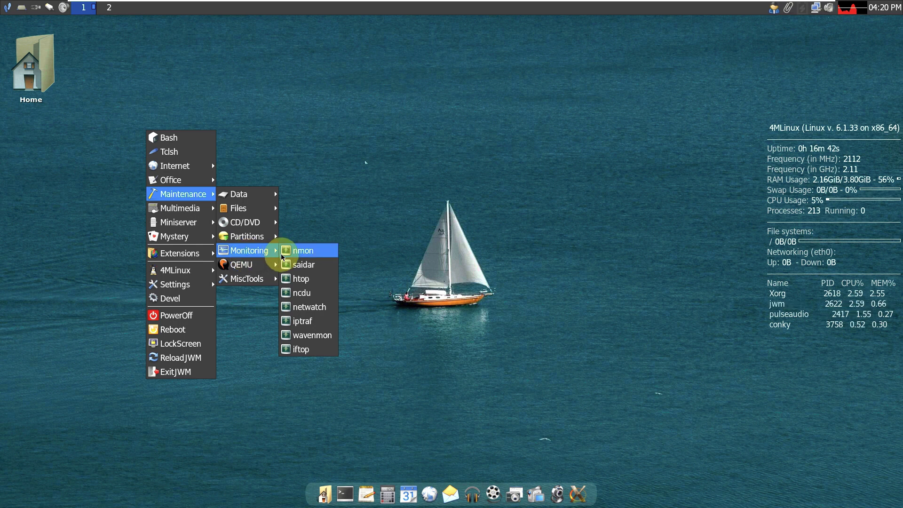
click(294, 250)
Step: Launch the saidar system monitor and place its window beside nmon
click(442, 121)
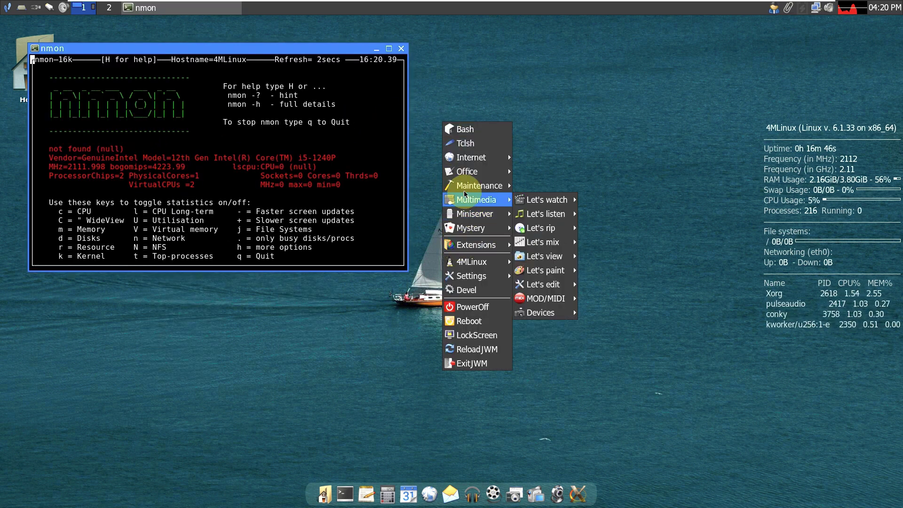
mouse_move(479, 185)
mouse_move(564, 241)
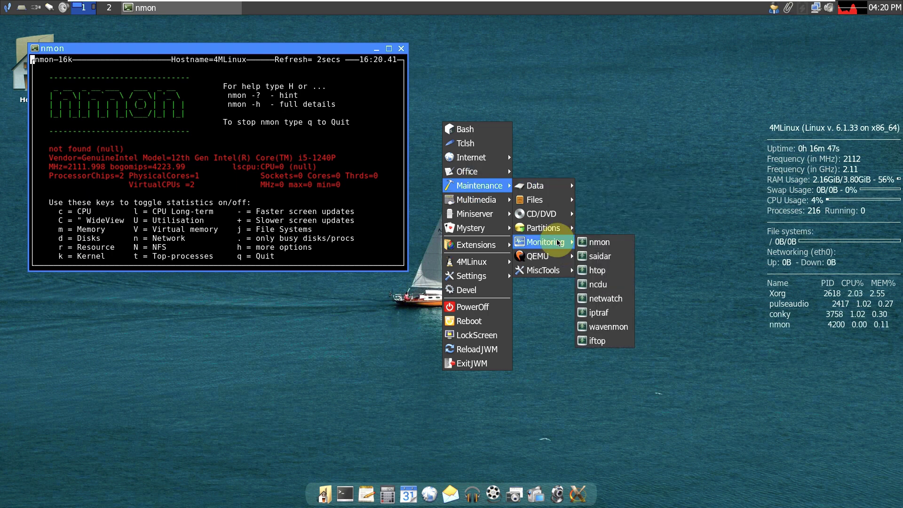
click(599, 248)
drag(315, 51, 706, 53)
Step: Launch the ncdu disk usage tool and move its window over the lower part of saidar, clear of nmon
click(231, 339)
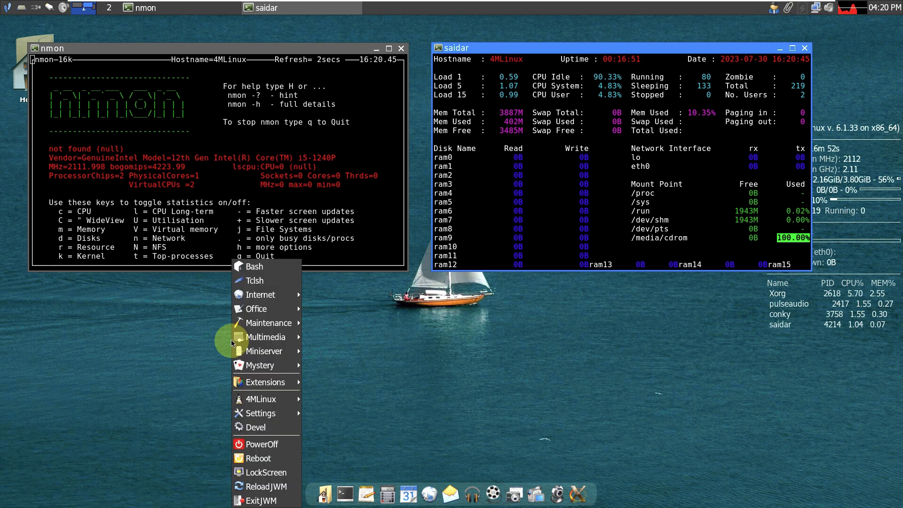
mouse_move(265, 337)
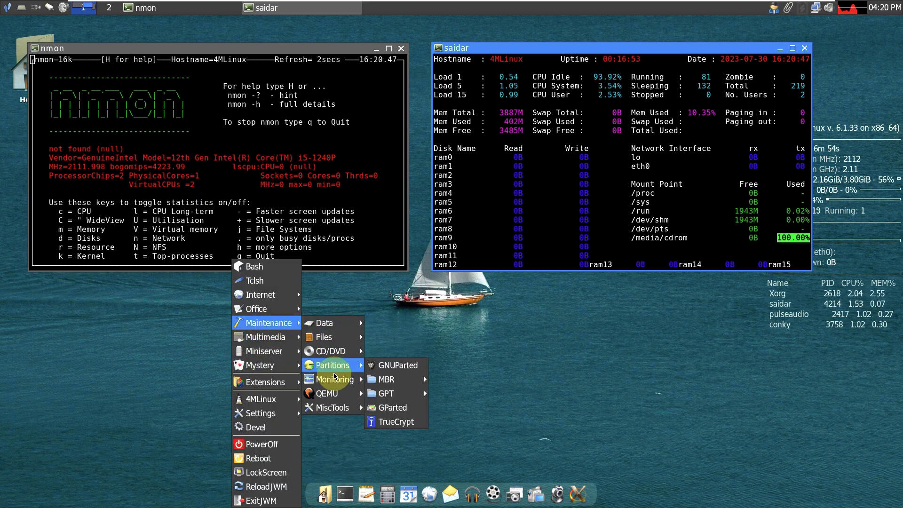
mouse_move(335, 379)
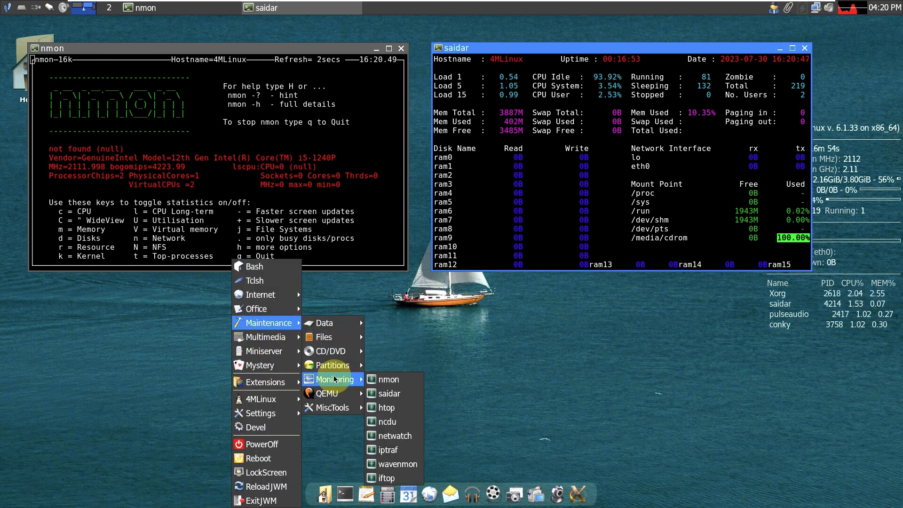
click(387, 422)
drag(284, 71, 443, 75)
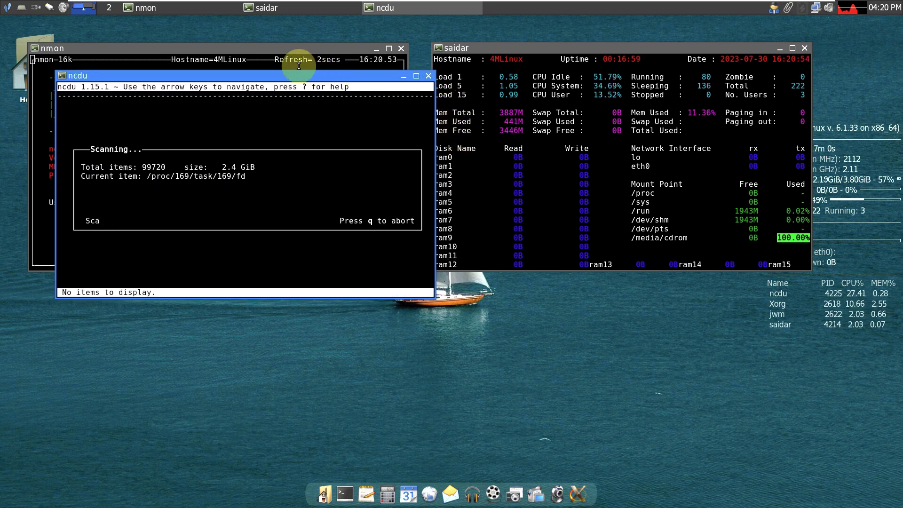
drag(293, 79, 713, 197)
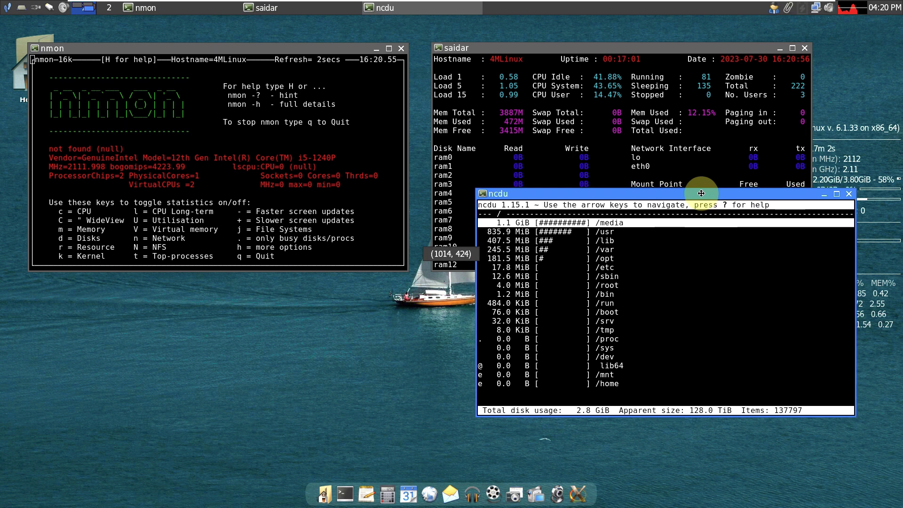
Step: Launch the netwatch network monitor and move its window down so it overlaps only the lower edge of nmon
click(316, 330)
mouse_move(325, 322)
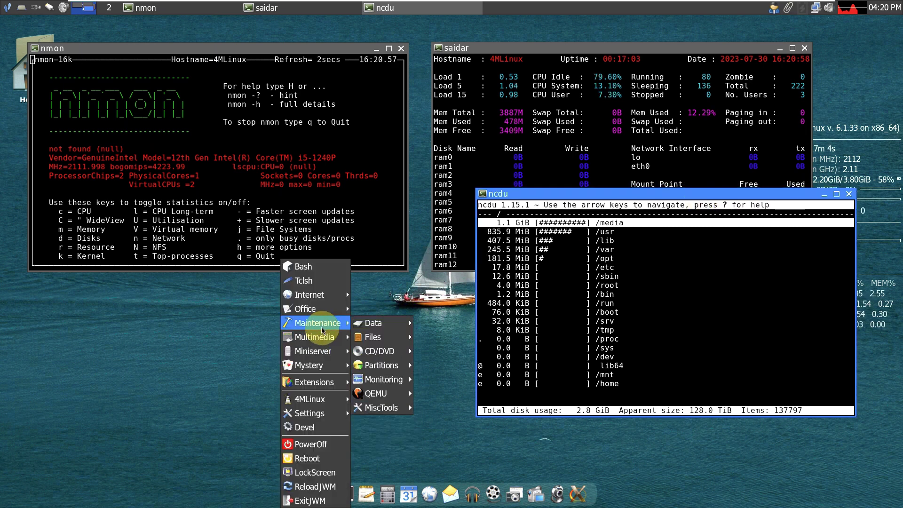
mouse_move(400, 380)
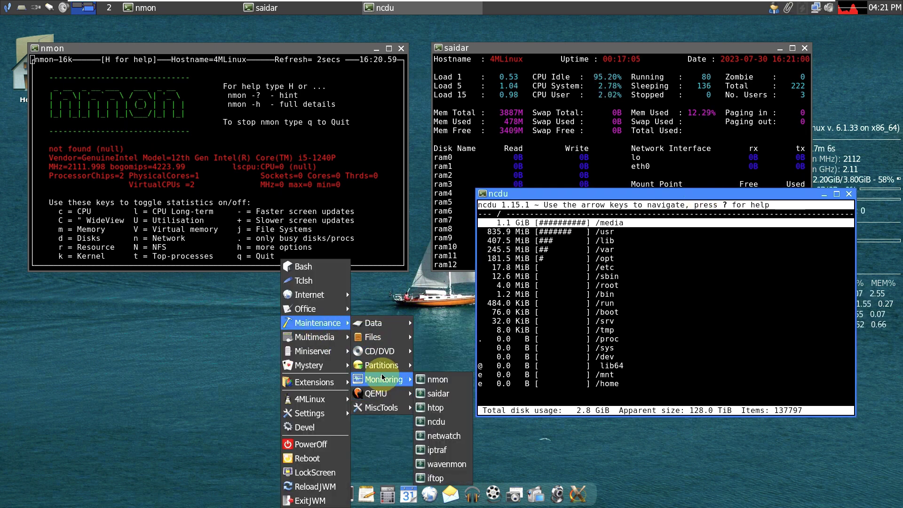
click(439, 436)
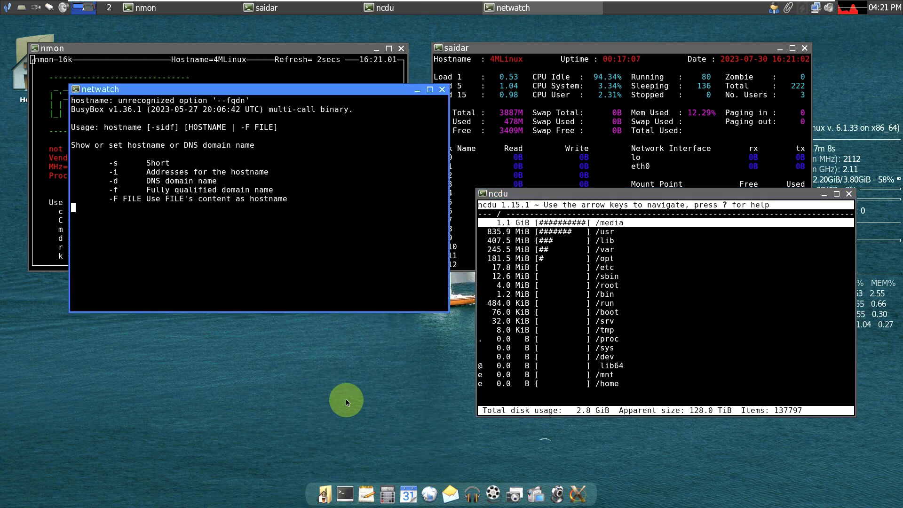
drag(327, 93, 285, 248)
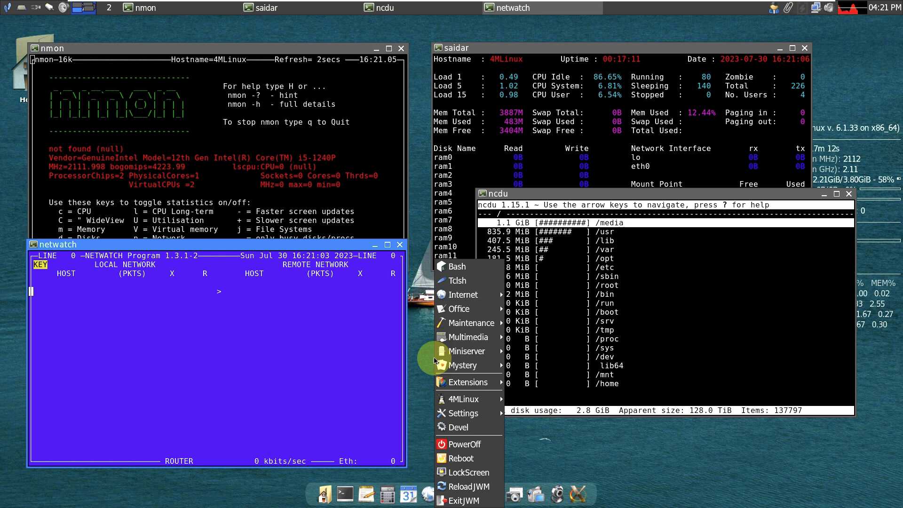
Step: Launch the iptraf network traffic monitor
click(432, 361)
mouse_move(448, 350)
mouse_move(453, 329)
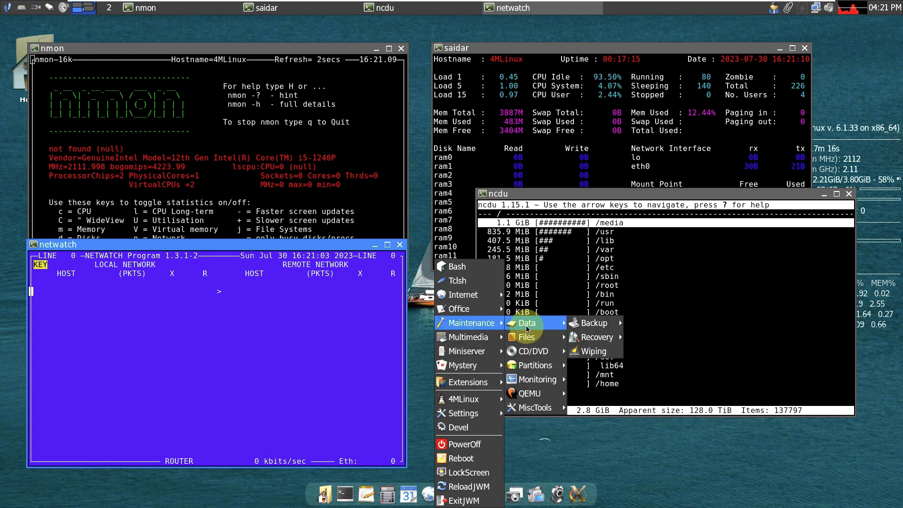
mouse_move(533, 375)
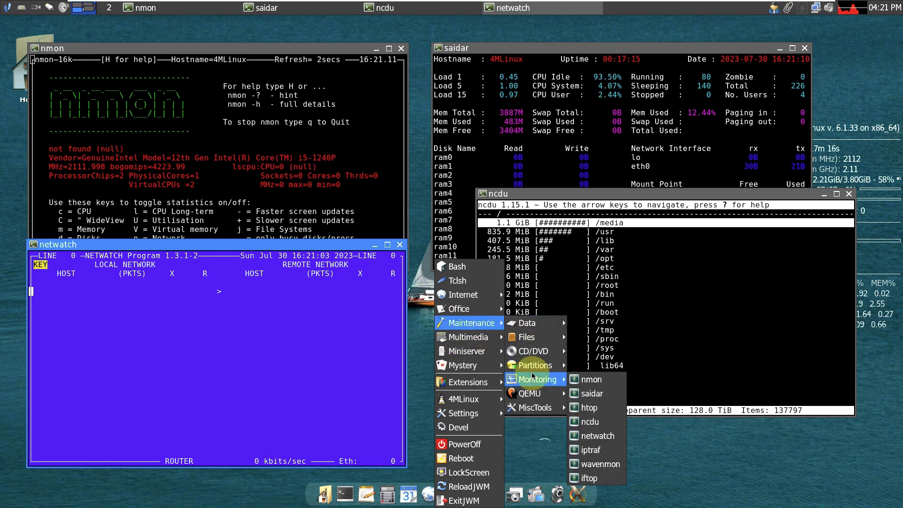
click(595, 451)
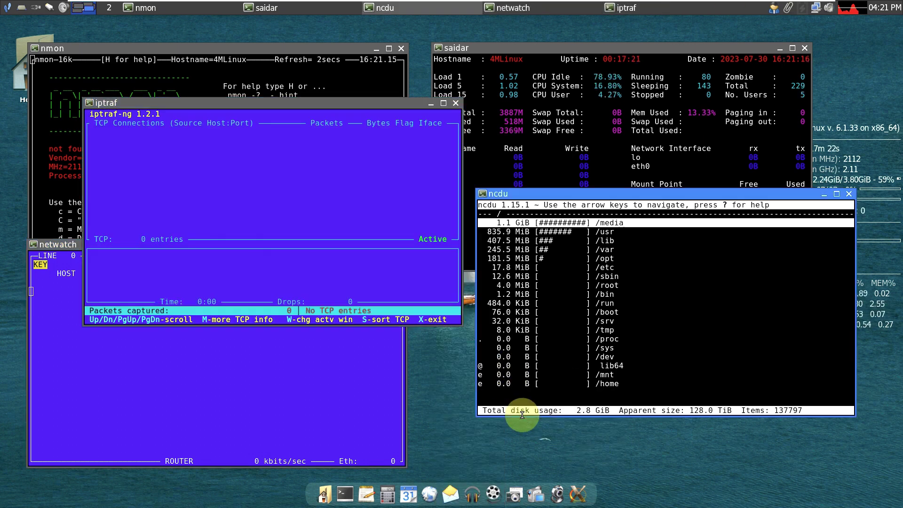
Step: Try to launch the wavenmon monitoring tool
click(505, 437)
mouse_move(543, 324)
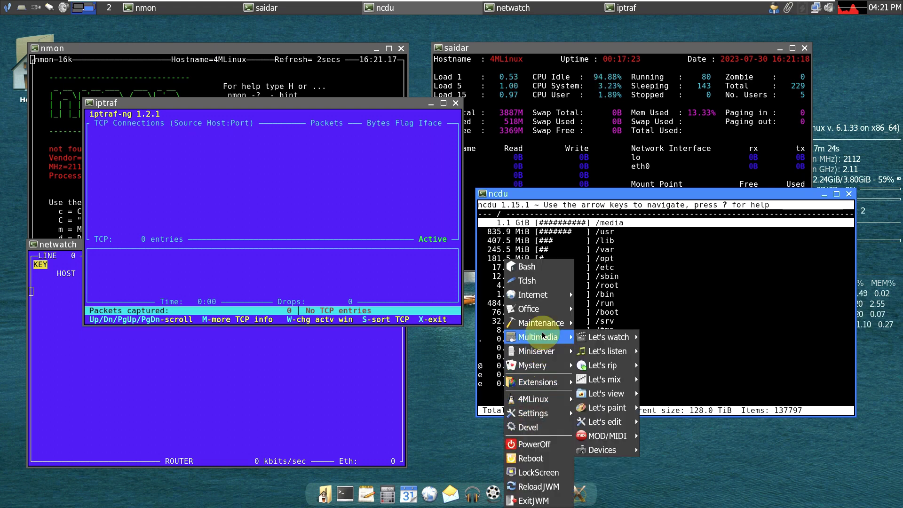
mouse_move(612, 370)
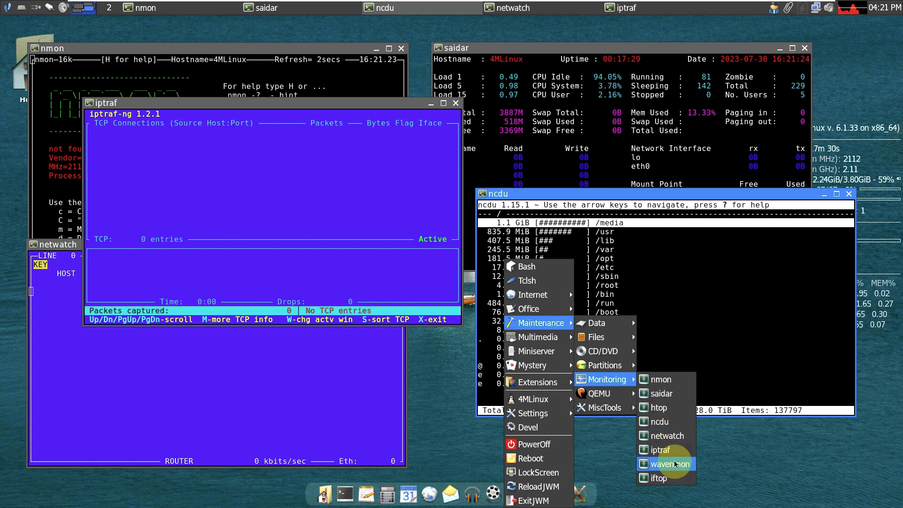
click(675, 464)
Step: Launch iftop, move its window over the lower part of ncdu, shift iptraf slightly toward saidar, and bring iftop to the front
click(674, 471)
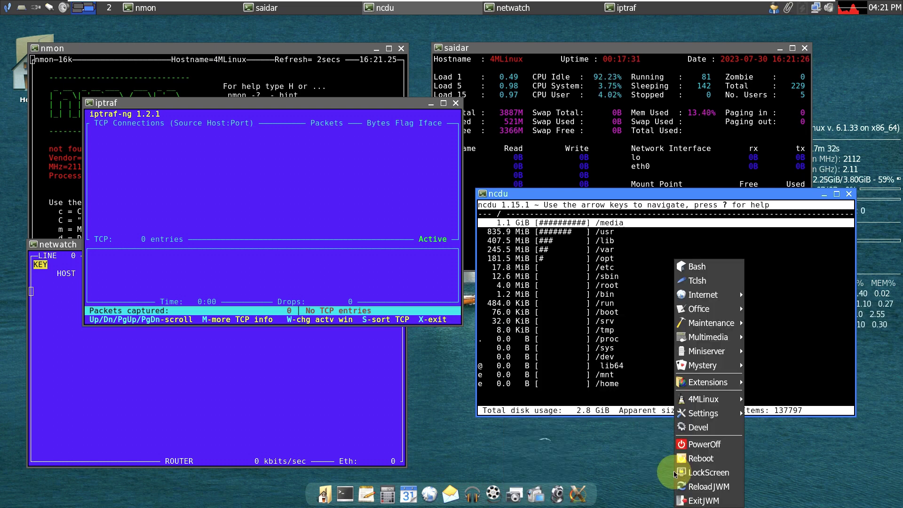
mouse_move(716, 338)
mouse_move(724, 323)
mouse_move(753, 325)
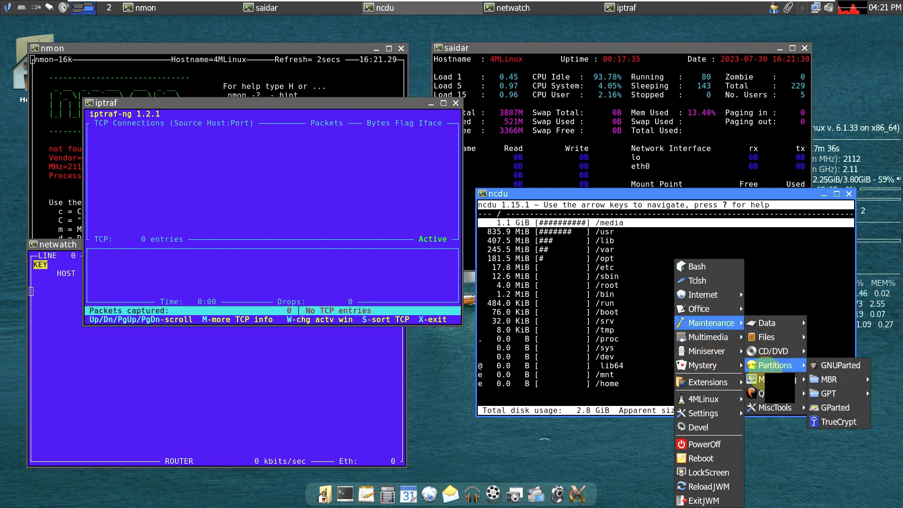
mouse_move(776, 379)
click(829, 478)
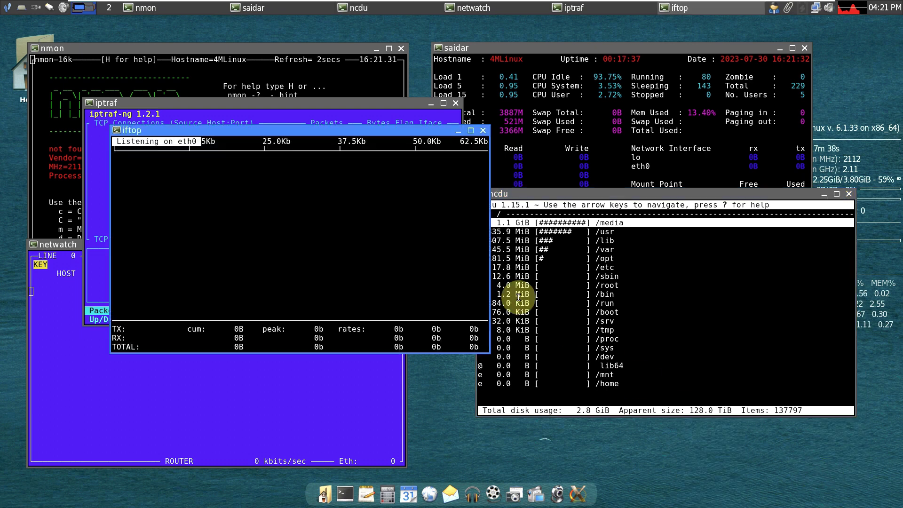
drag(362, 131, 688, 278)
drag(389, 102, 460, 105)
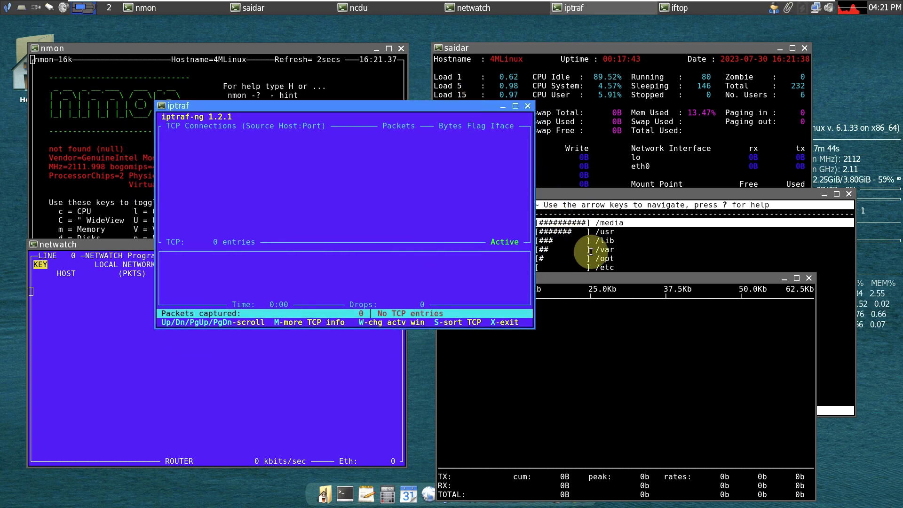
click(606, 280)
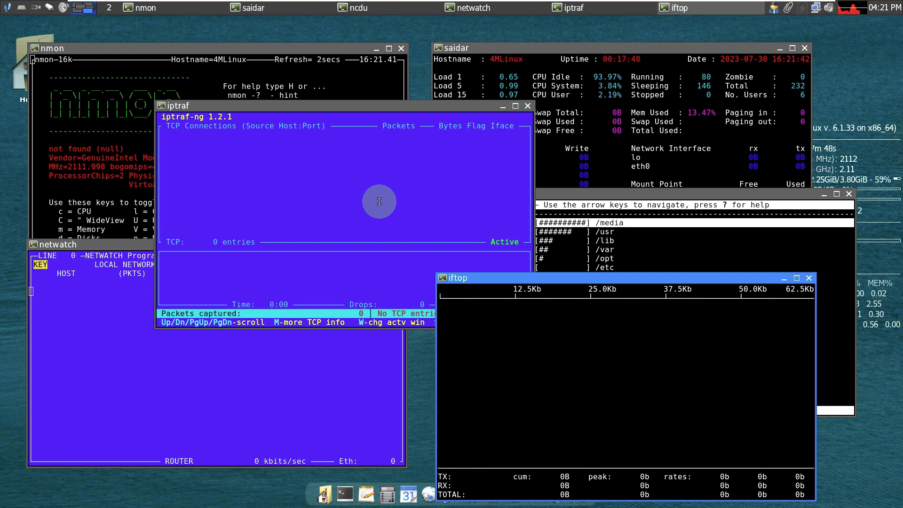
Step: Close iptraf, netwatch, nmon, iftop and ncdu, and move the remaining saidar window away from the desktop's system statistics
click(527, 108)
click(400, 244)
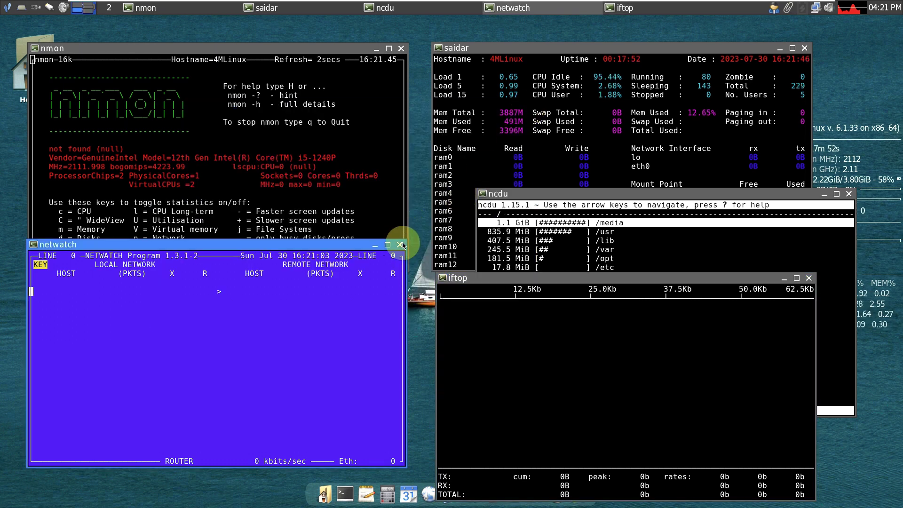
click(401, 48)
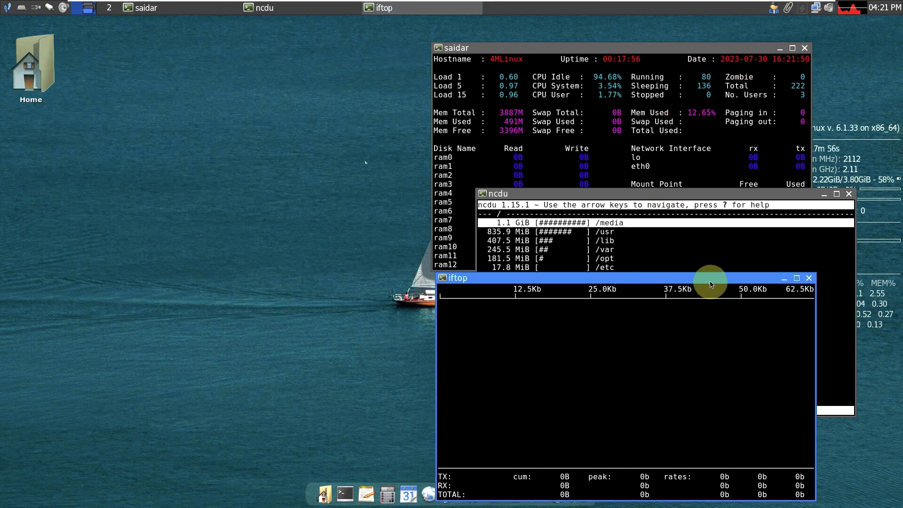
click(809, 278)
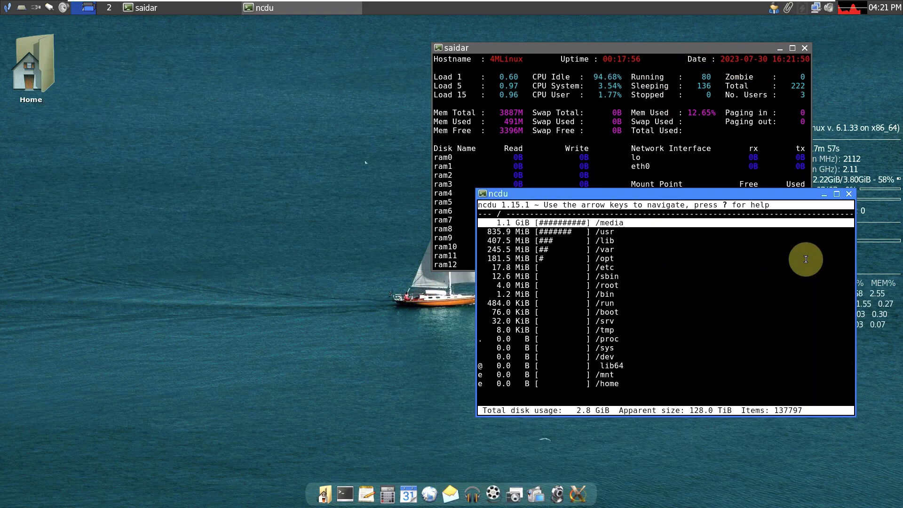
click(848, 194)
drag(629, 48, 302, 81)
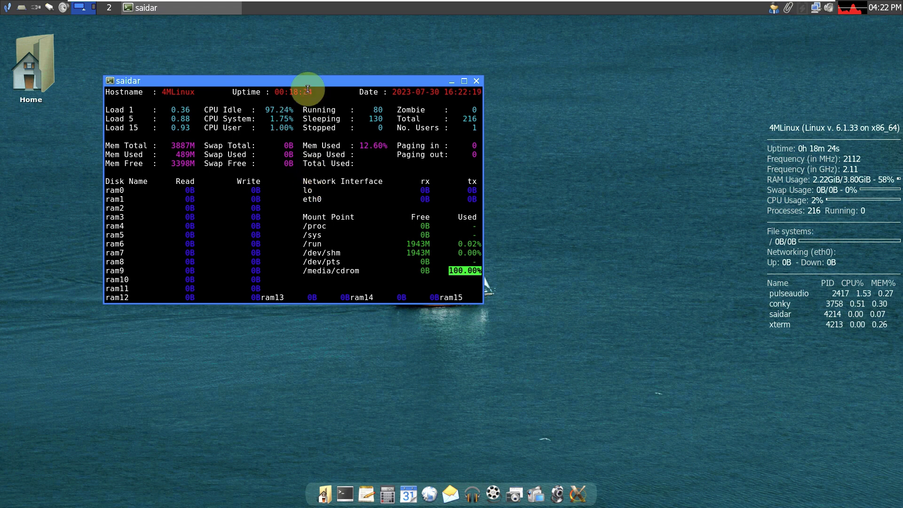
Step: Close saidar and browse the Maintenance, Multimedia, Miniserver and Mystery application categories, including the Console games
click(476, 81)
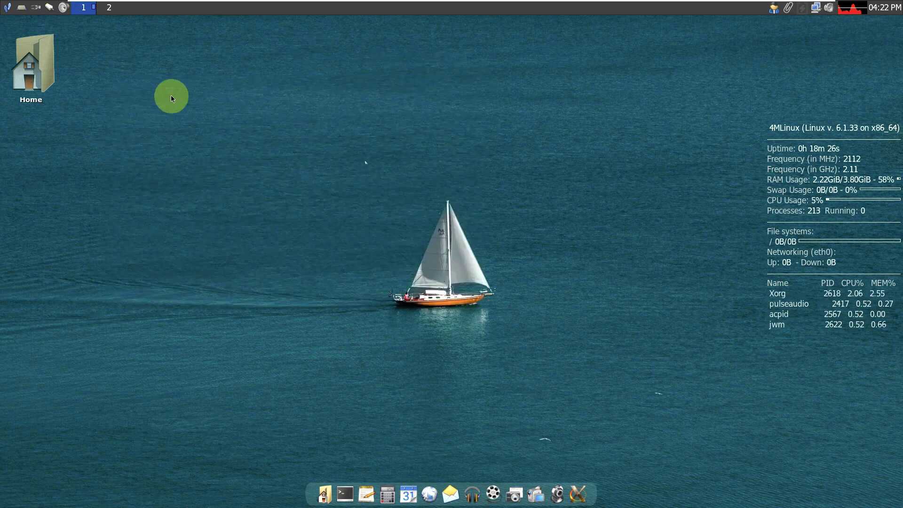
click(7, 7)
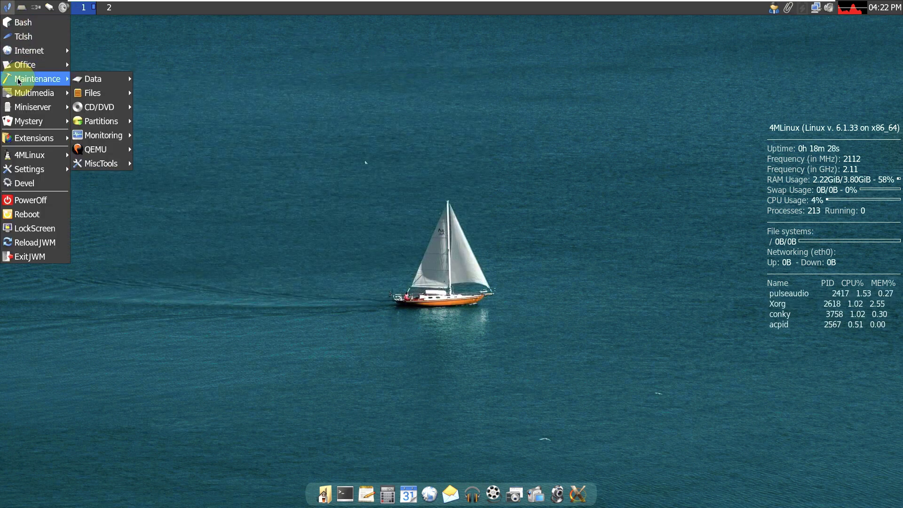
mouse_move(24, 88)
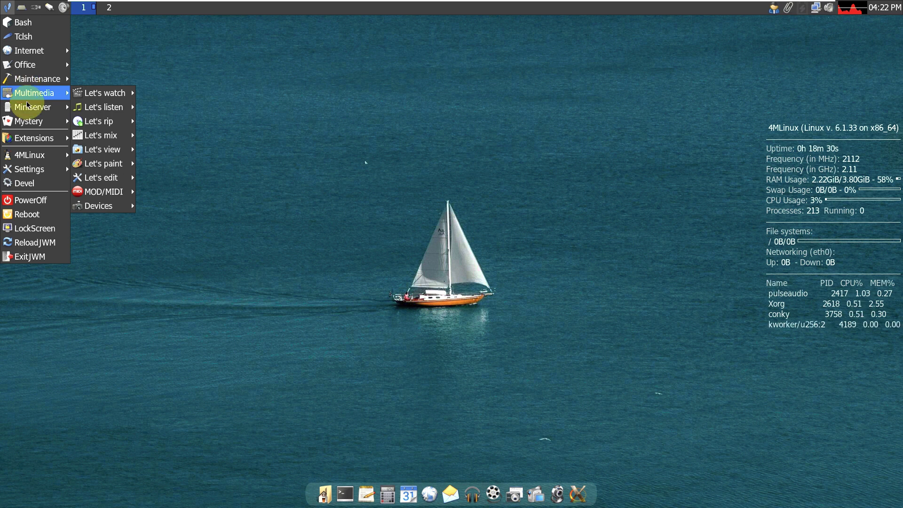
mouse_move(28, 106)
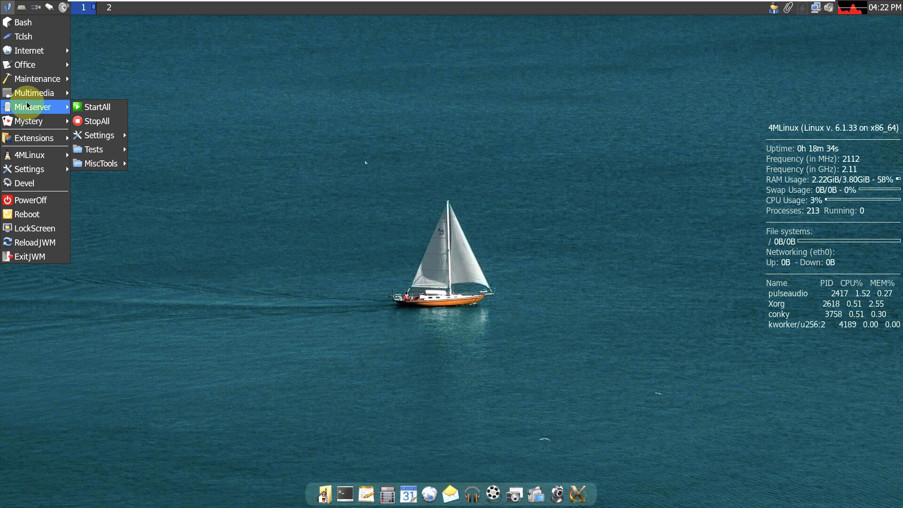
mouse_move(28, 124)
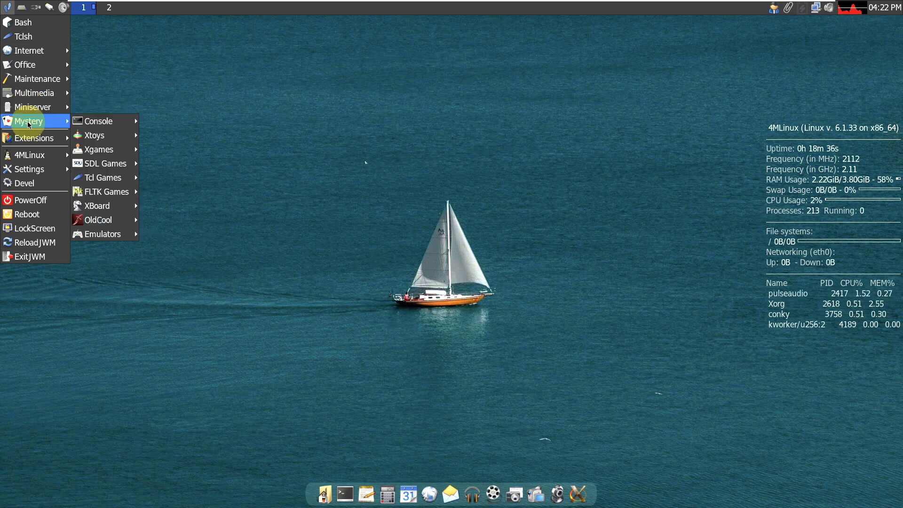
mouse_move(140, 124)
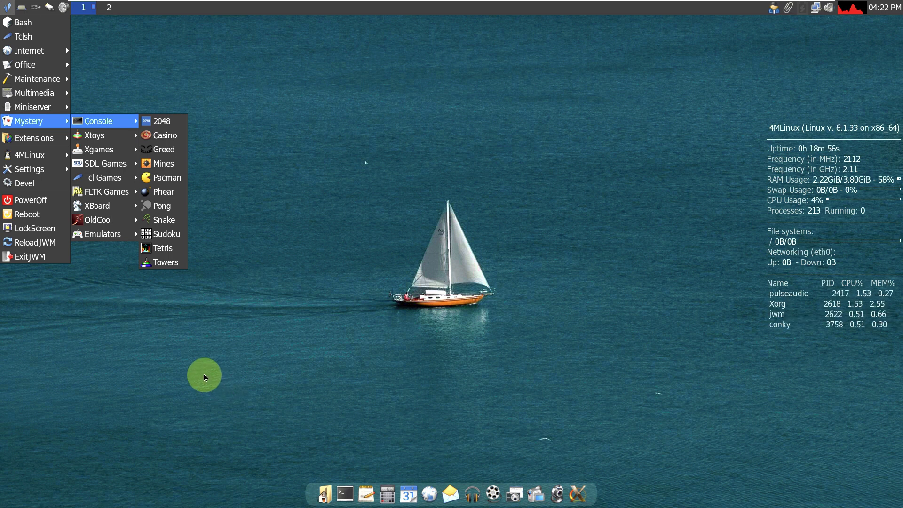
click(243, 118)
click(219, 93)
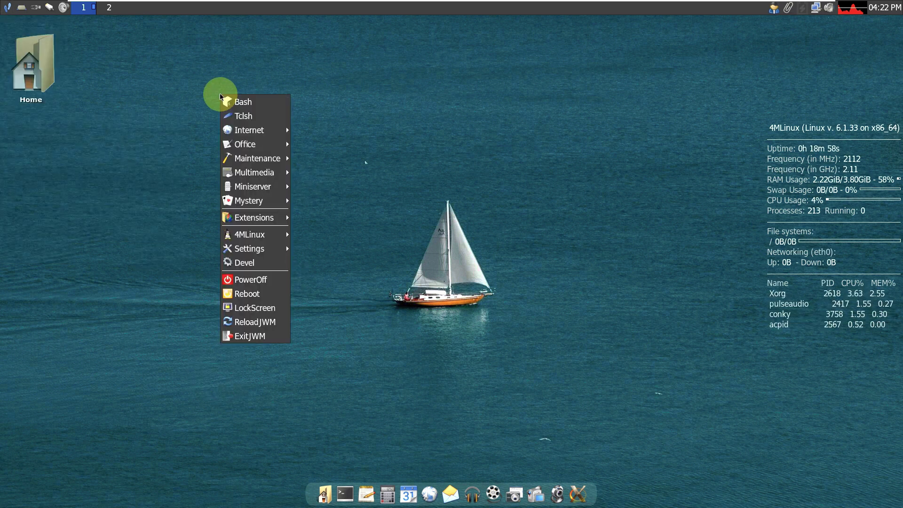
click(525, 100)
click(256, 77)
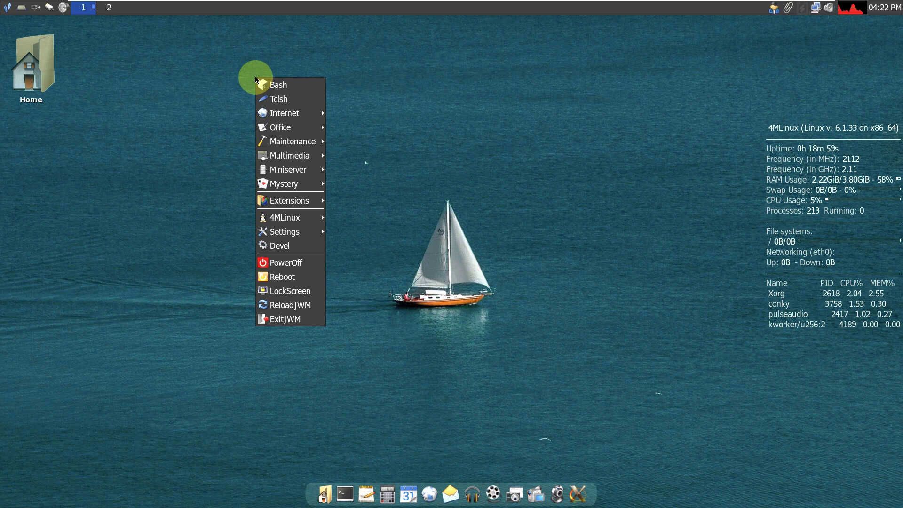
click(286, 319)
click(464, 275)
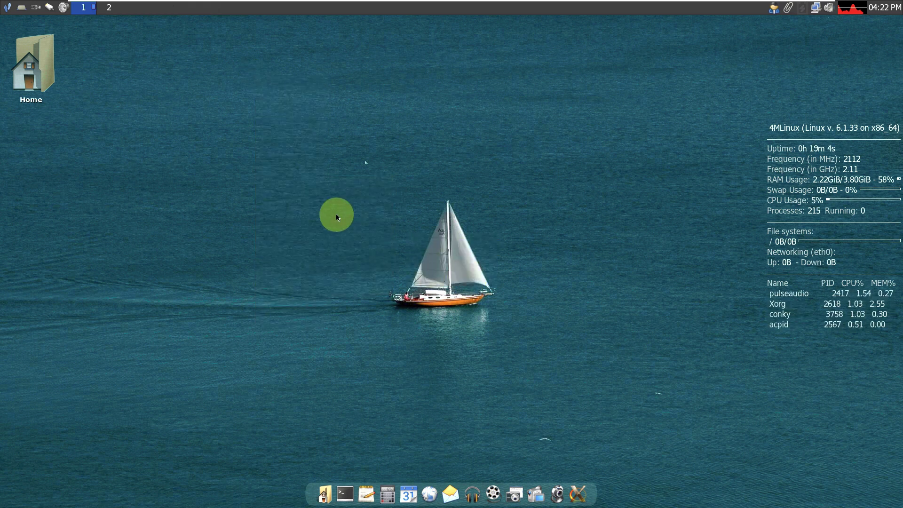
Step: Power off the 4MLinux system and confirm the shutdown
click(266, 151)
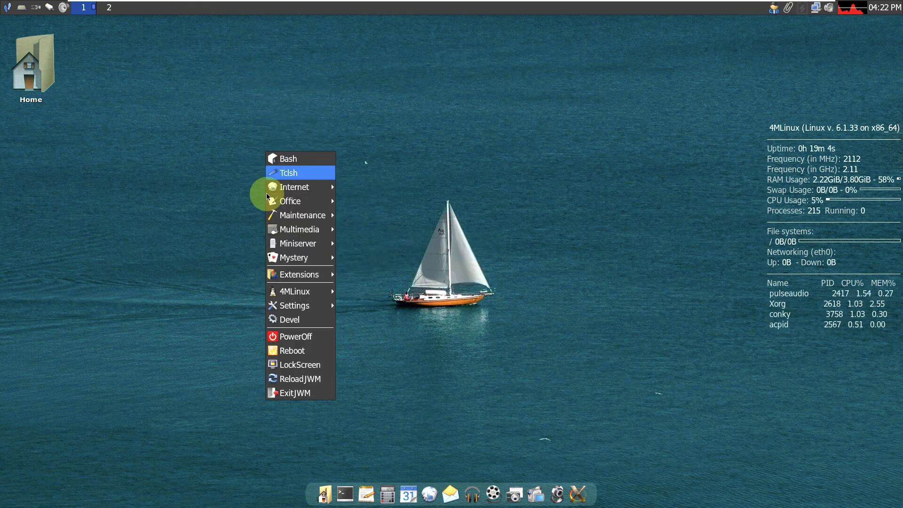
click(288, 337)
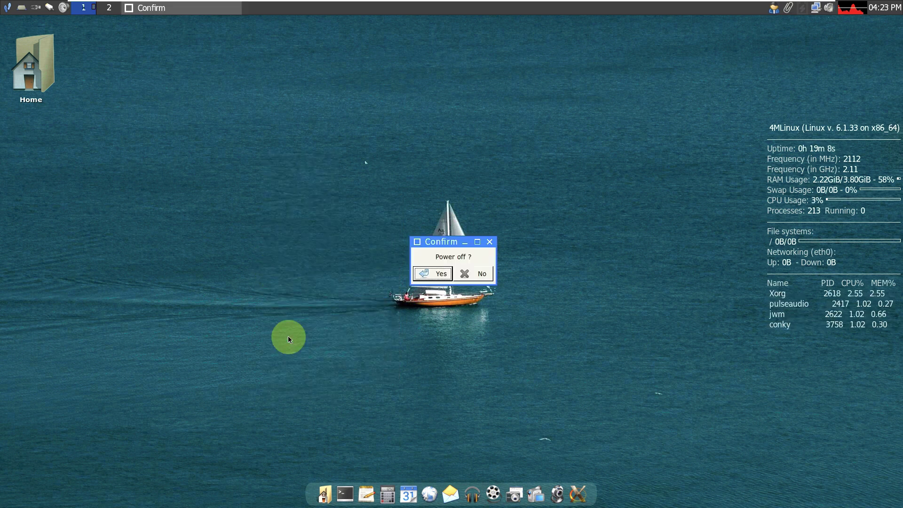
click(433, 273)
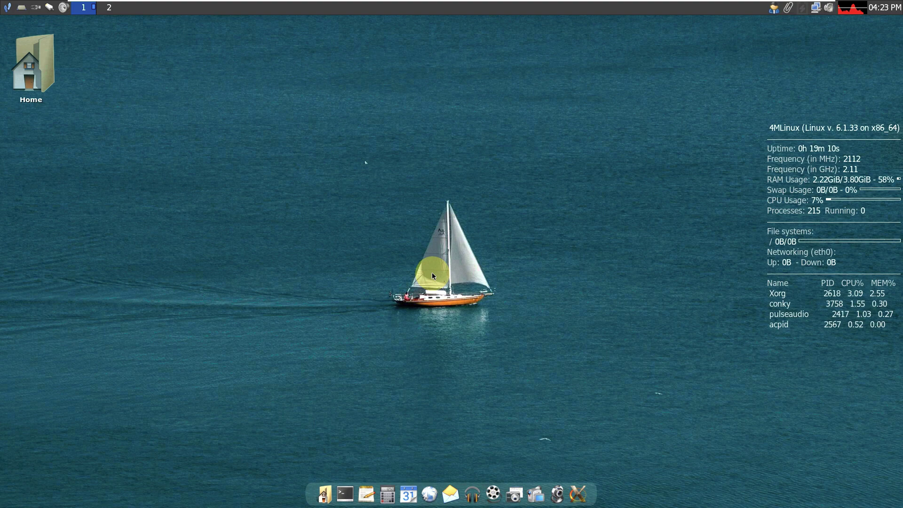